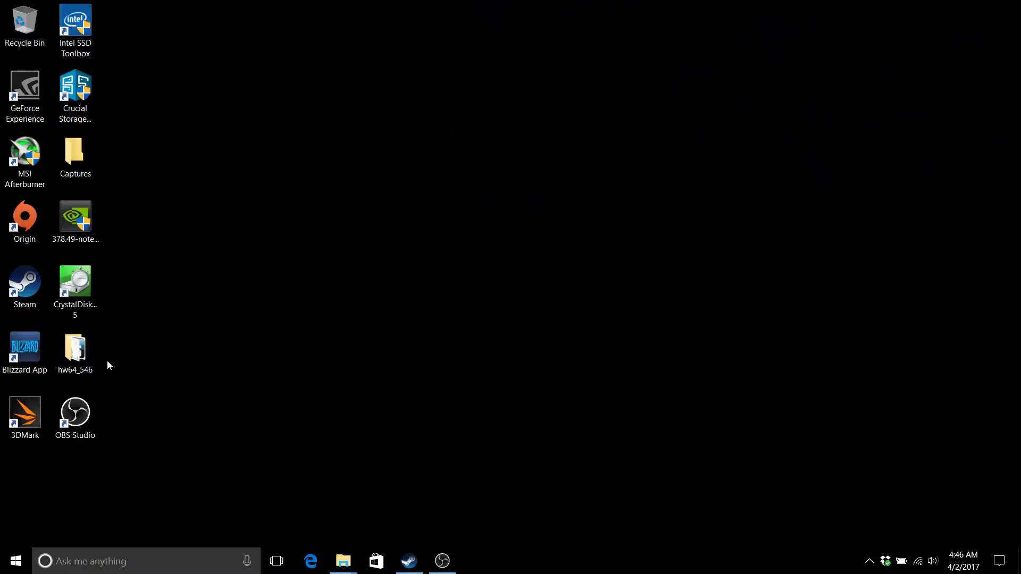
Open System from the Win+X menu to see Windows 10 Home, the i5-7300HQ and 16 GB RAM.
right_click(16, 561)
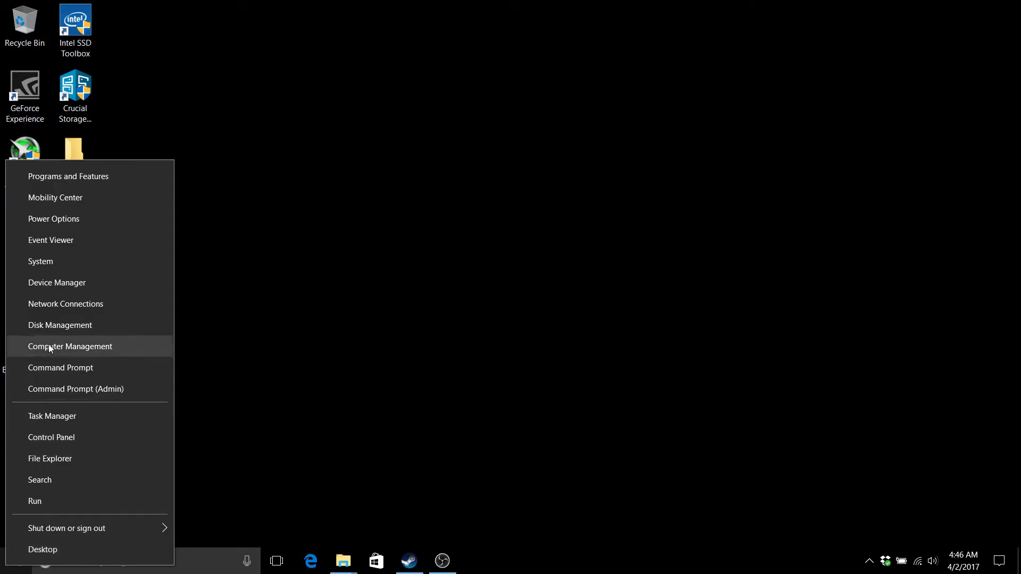
click(47, 270)
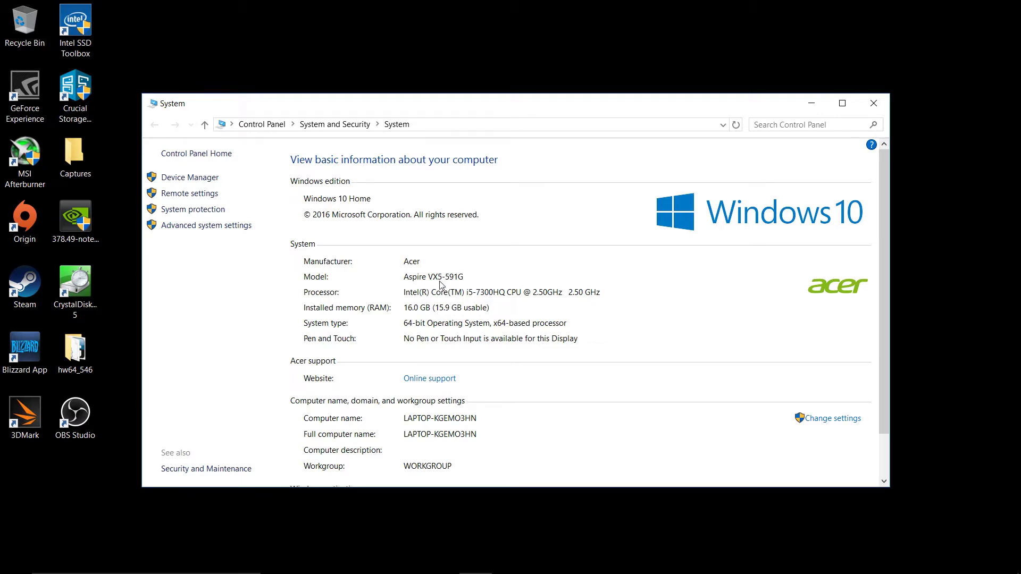
Close the System window and open the hw64_546 folder to start HWiNFO64.
click(874, 104)
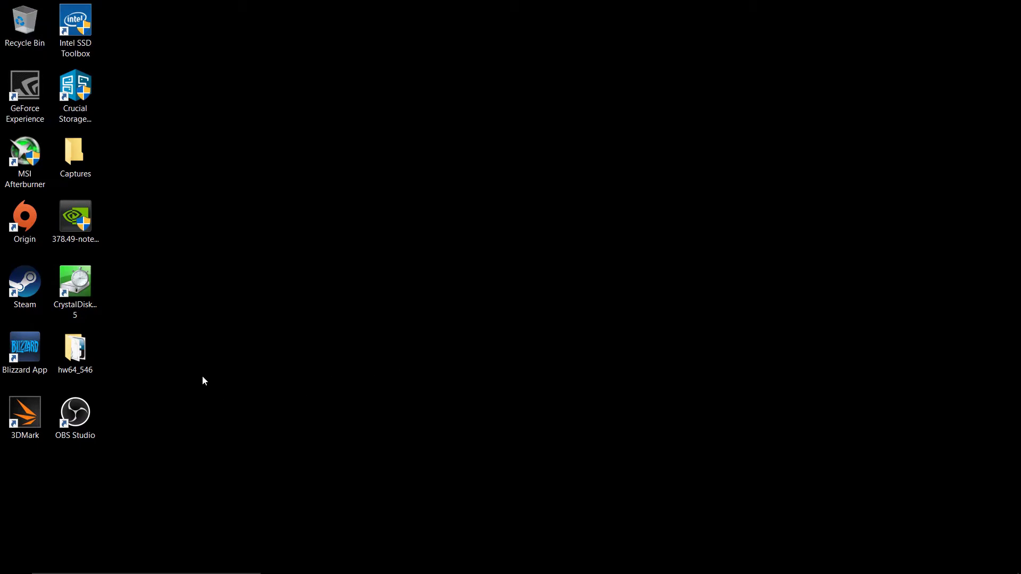
double_click(78, 346)
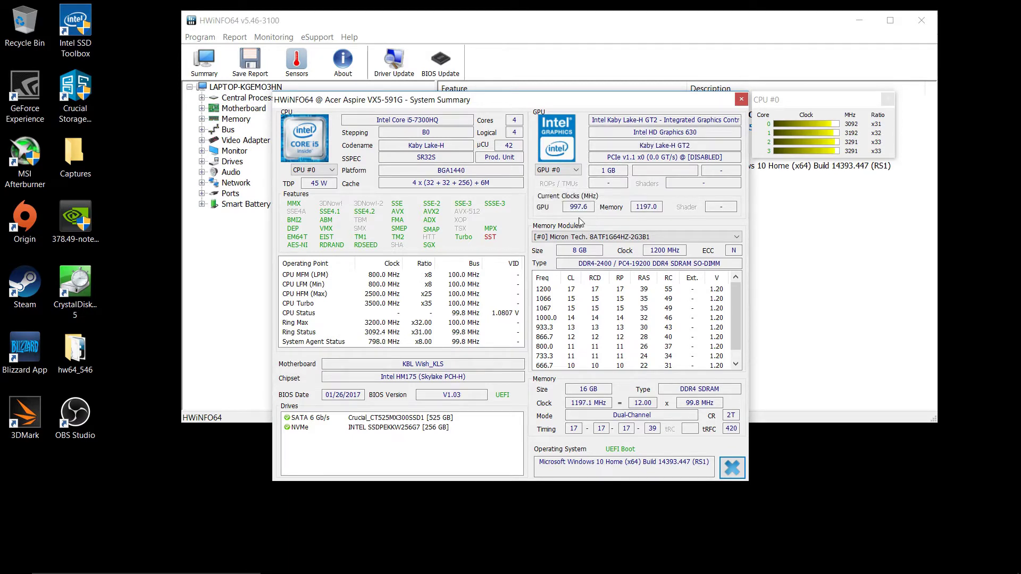
Show GPU #1 (NVIDIA GP107) in the summary and highlight the Dual-Channel memory mode.
click(568, 171)
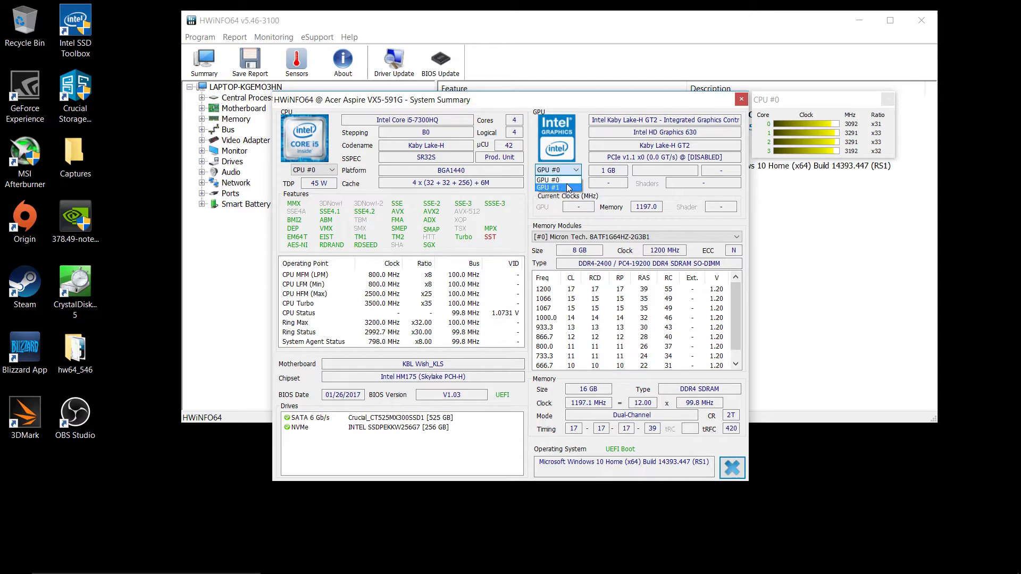
click(568, 187)
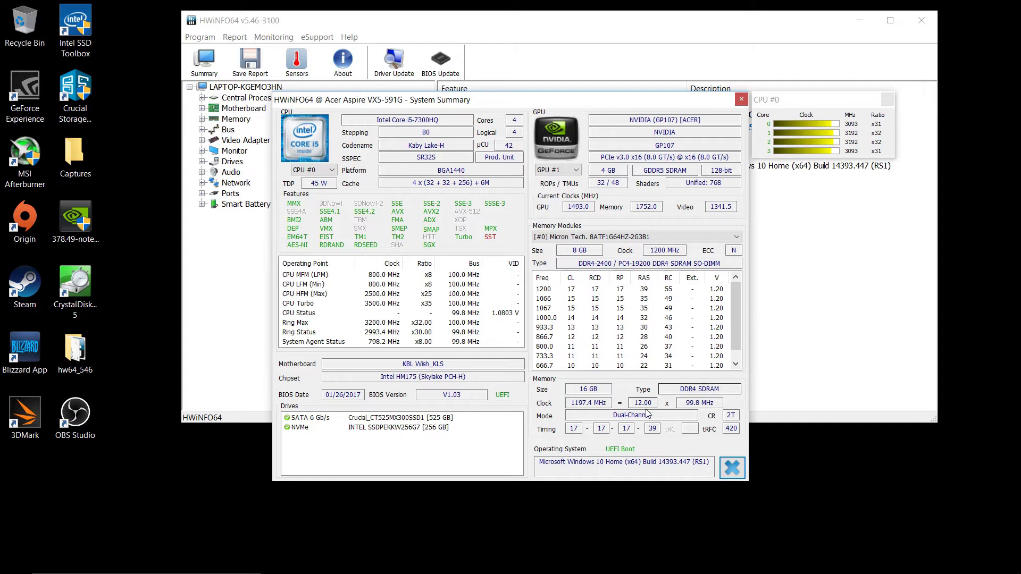
drag(661, 412, 609, 414)
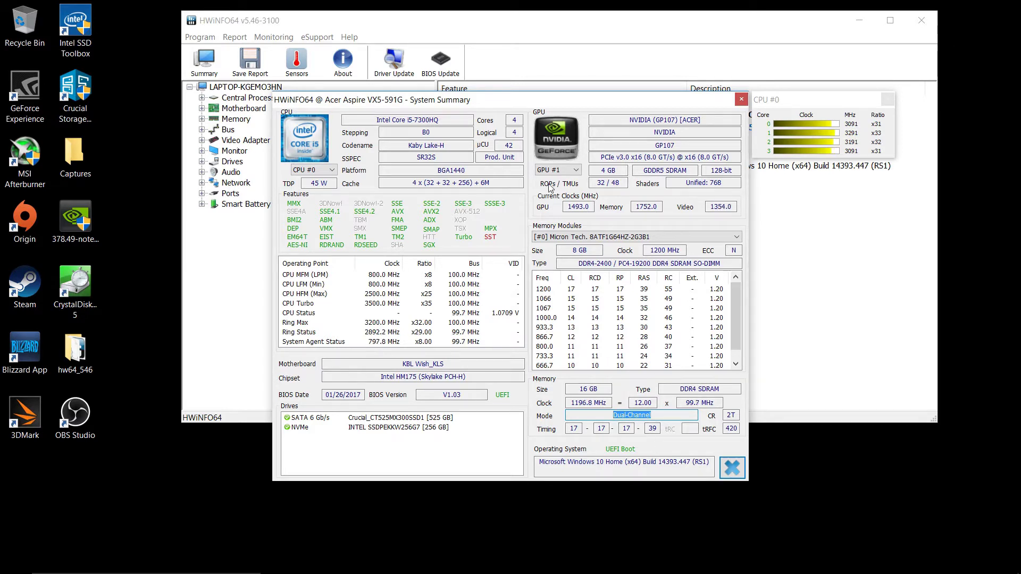
Close the summary and open the Intel Core i5-7300HQ page under Central Processor(s).
click(746, 100)
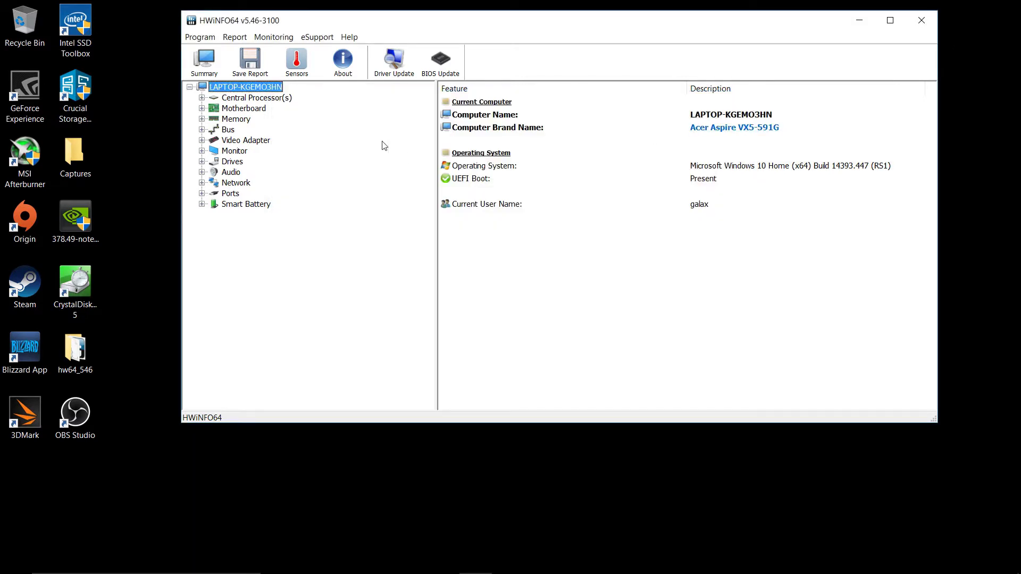
click(272, 101)
double_click(273, 101)
click(269, 108)
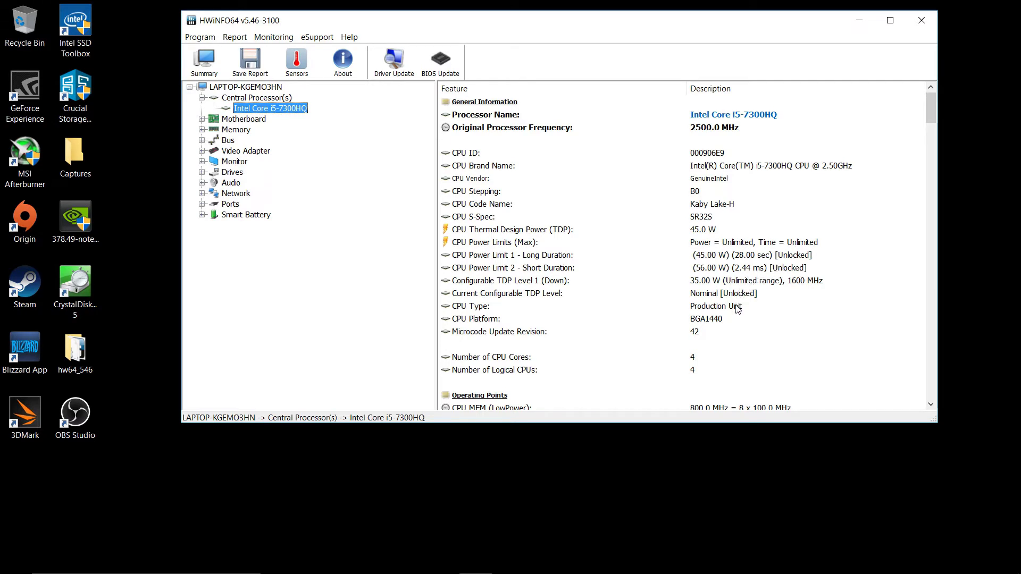
Scroll the CPU details, marking the Number of Logical CPUs and 6 MB L3 Cache rows.
scroll(738, 309, down, 3)
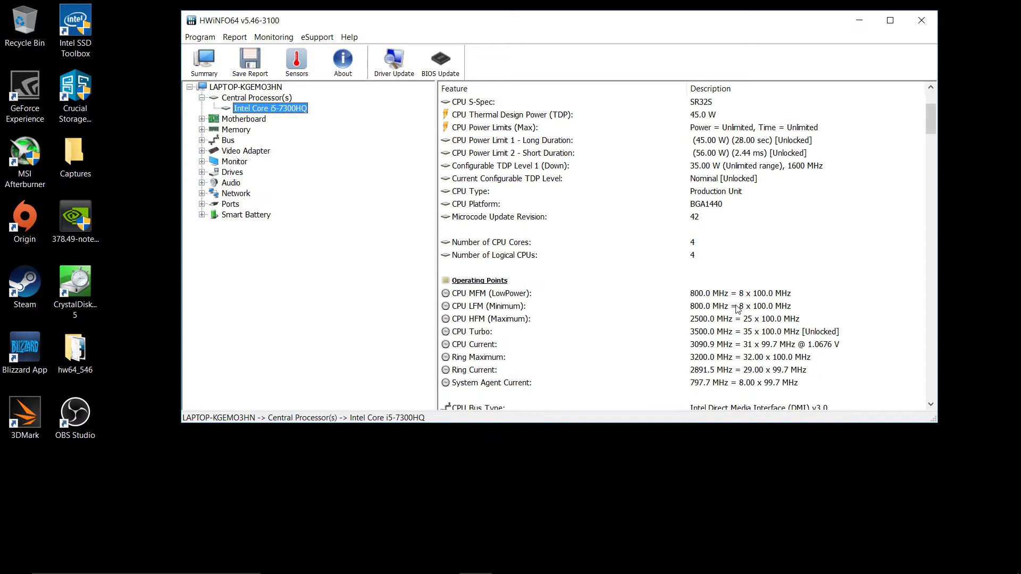
scroll(685, 315, down, 1)
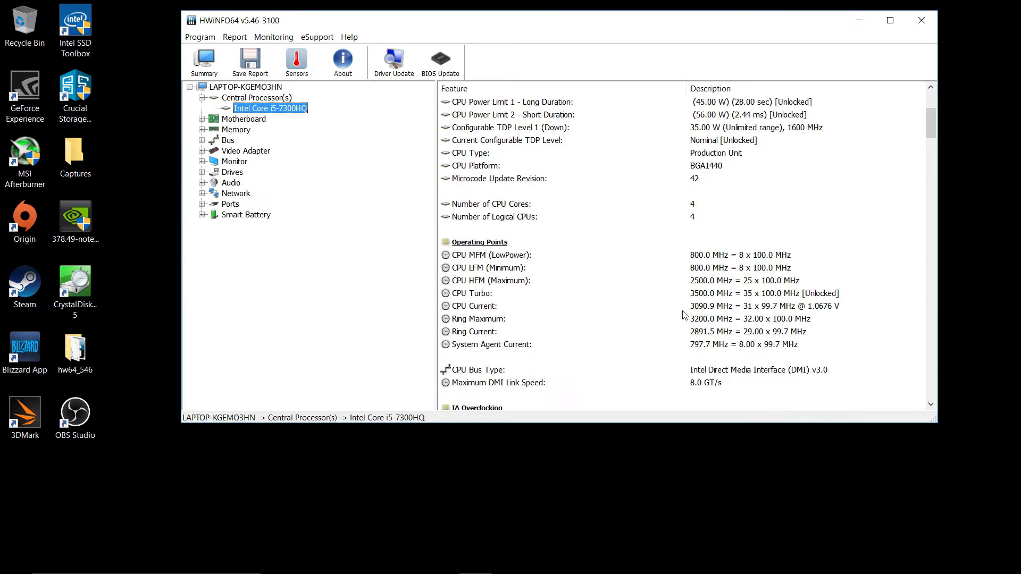
scroll(685, 315, down, 1)
scroll(684, 315, down, 2)
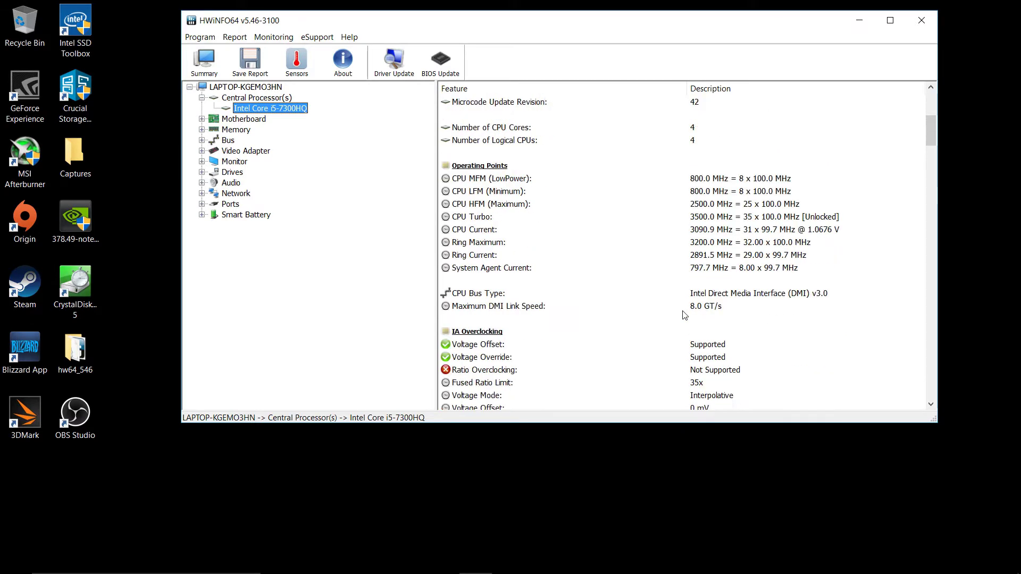
scroll(685, 314, up, 1)
click(689, 142)
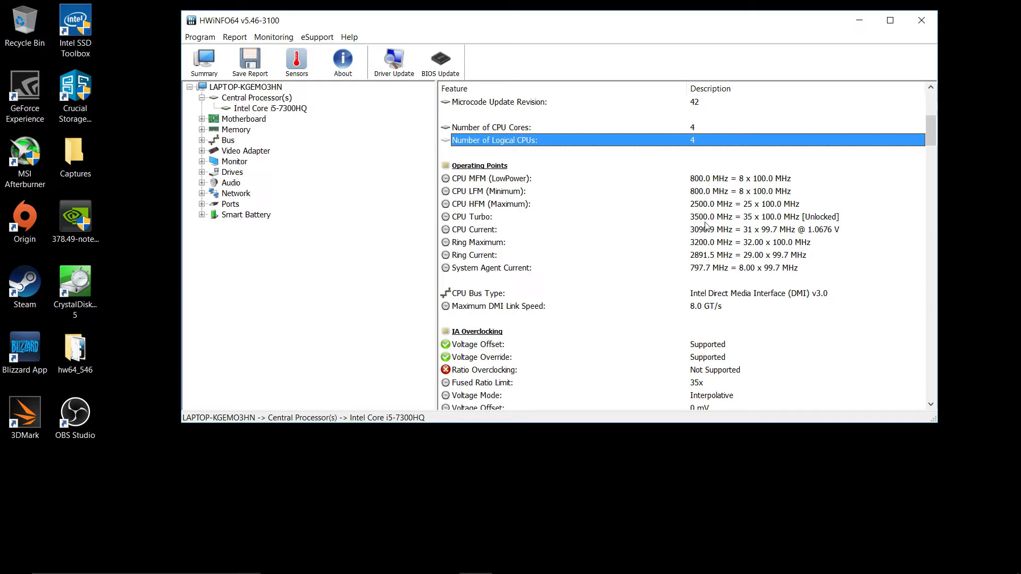
scroll(706, 331, down, 5)
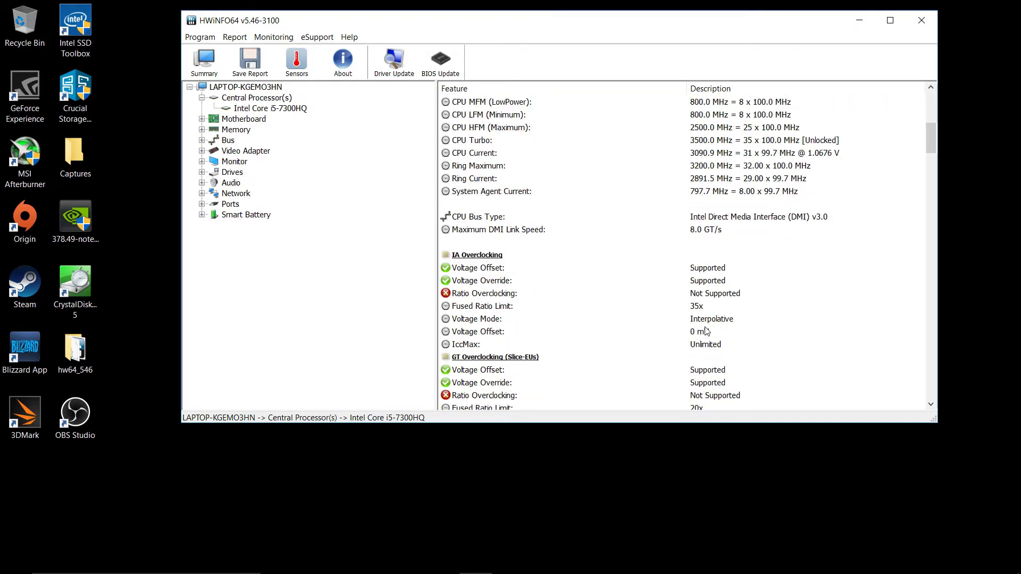
scroll(707, 331, down, 1)
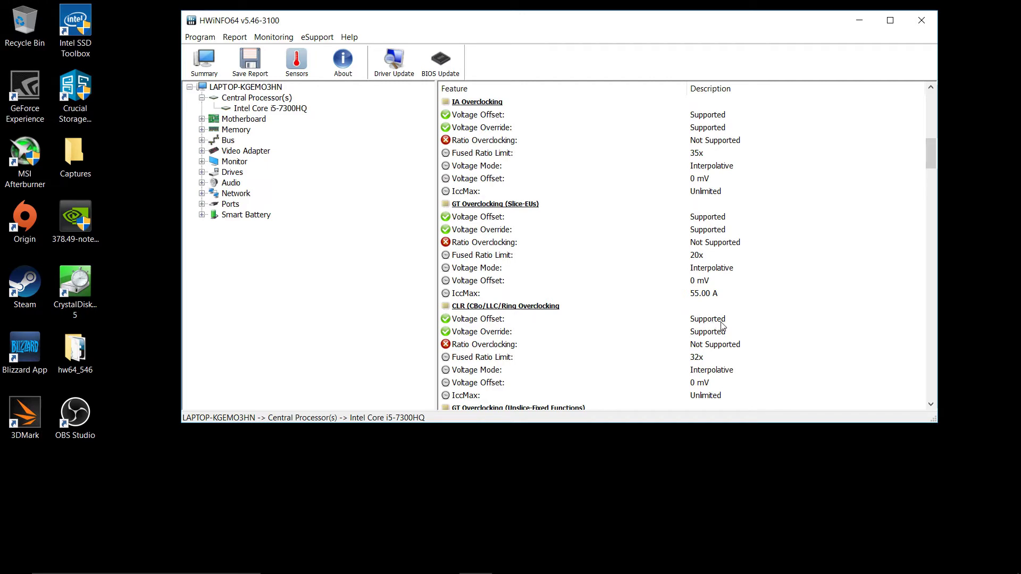
scroll(763, 327, down, 9)
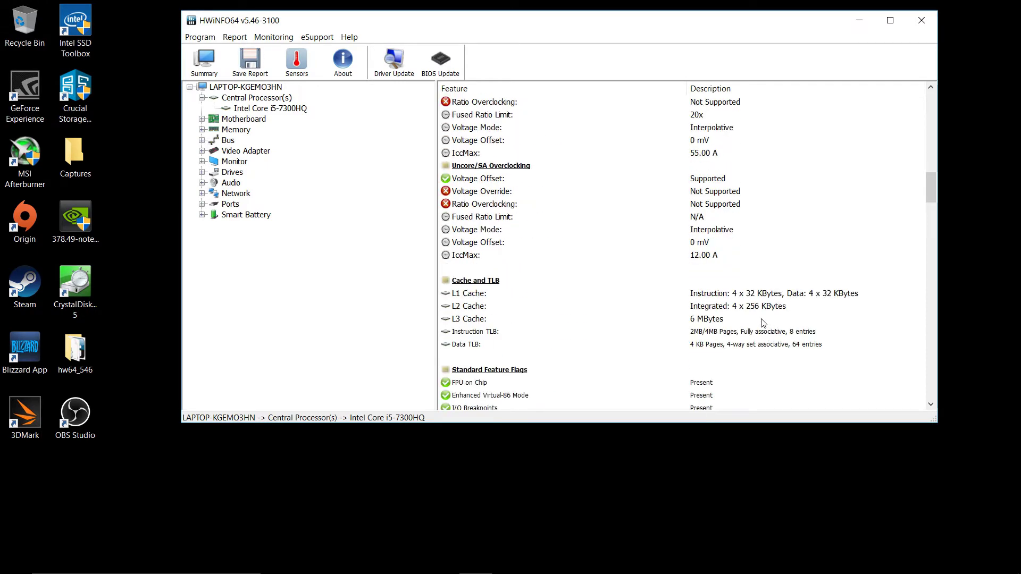
click(691, 323)
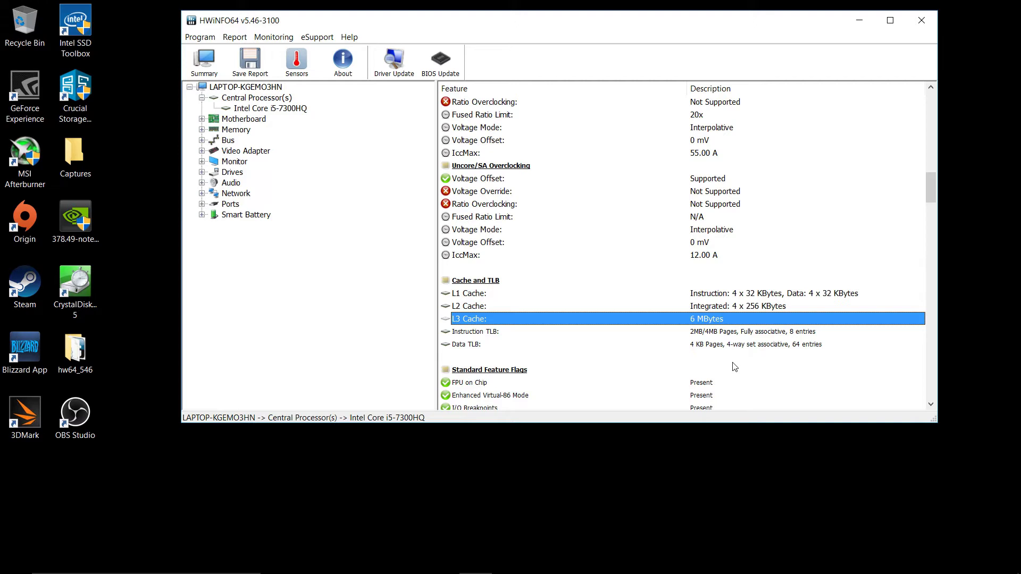
Scroll the i5-7300HQ details through the feature flags and Enhanced and SKU features down to MTRRs.
scroll(734, 365, down, 7)
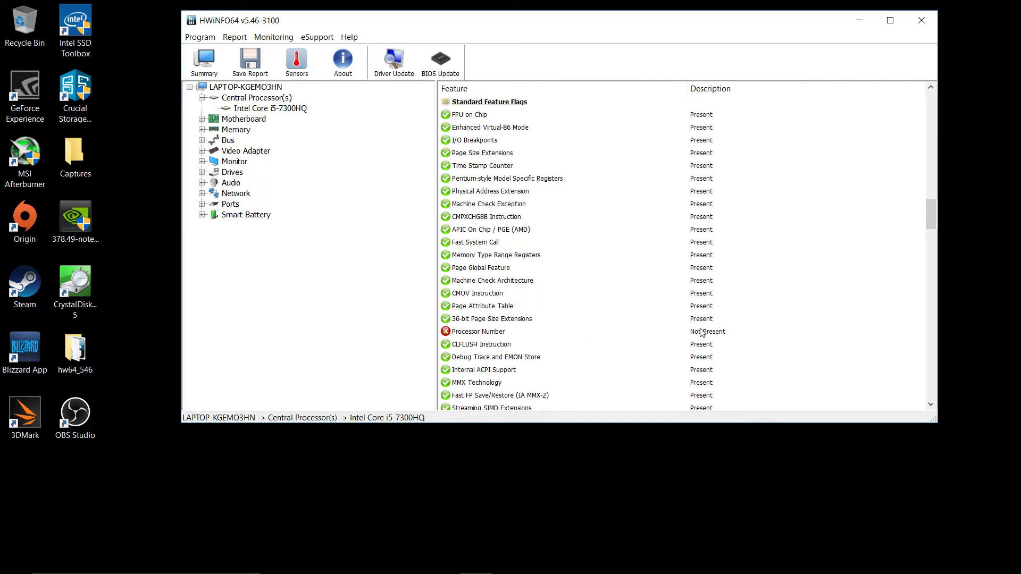
scroll(702, 332, down, 8)
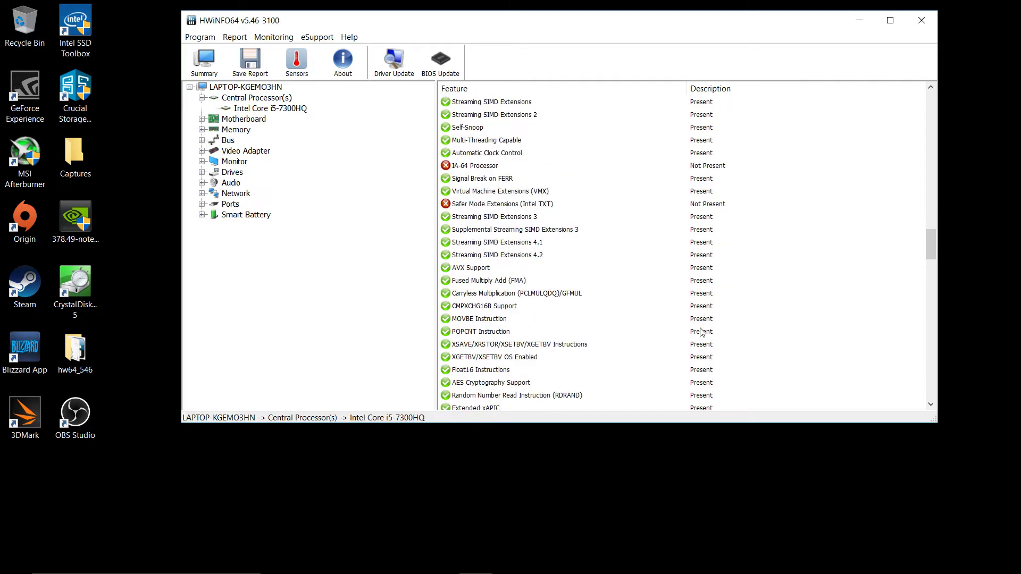
scroll(702, 333, down, 1)
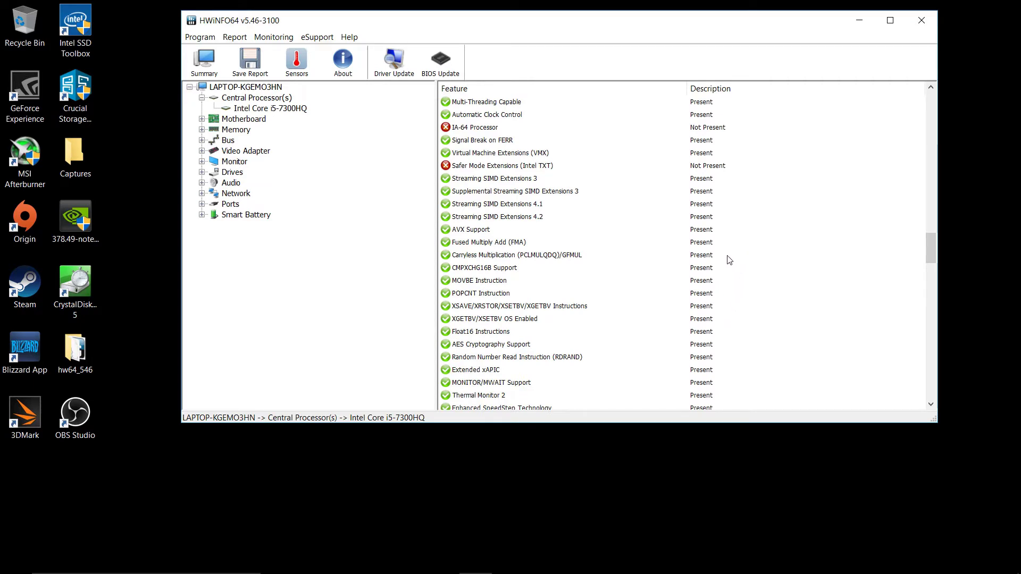
scroll(729, 259, down, 6)
scroll(728, 259, down, 2)
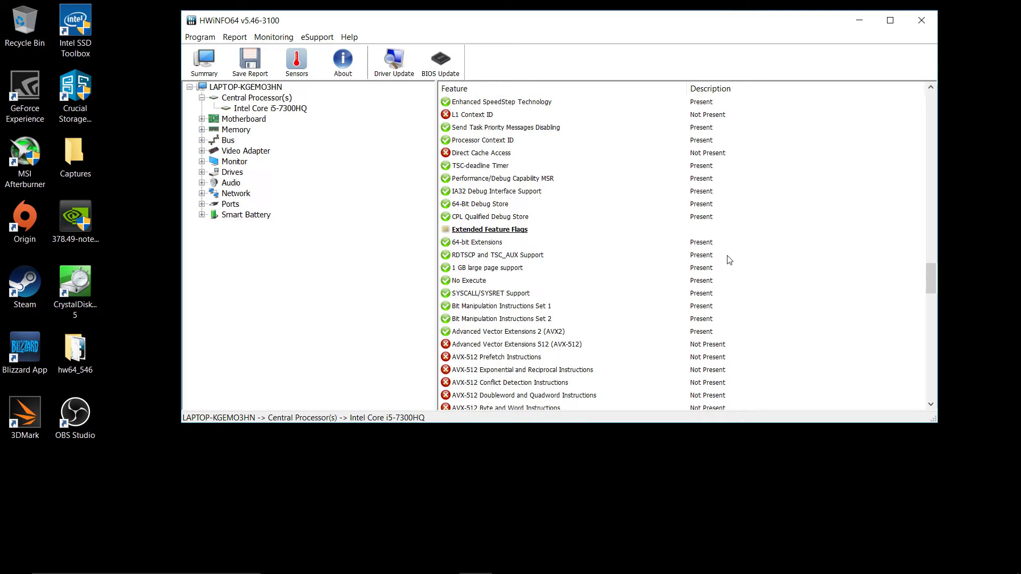
scroll(728, 259, down, 6)
scroll(728, 259, down, 1)
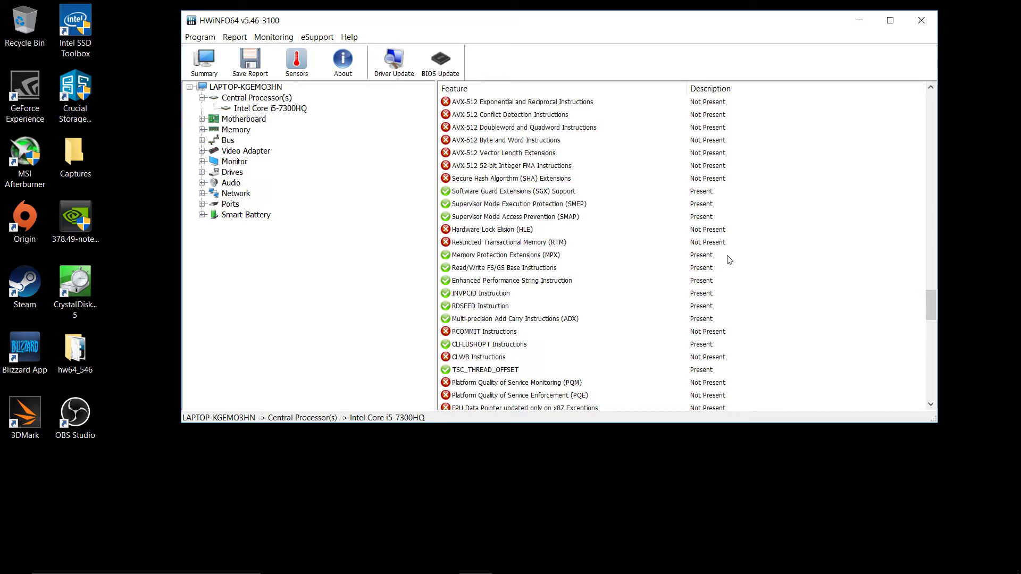
scroll(729, 259, down, 8)
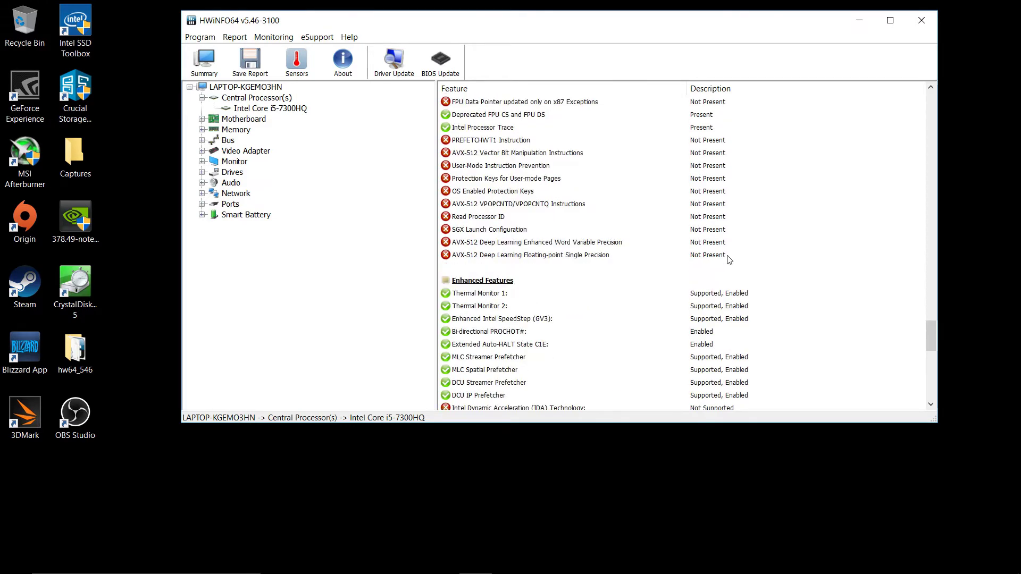
scroll(729, 259, down, 1)
scroll(729, 259, down, 4)
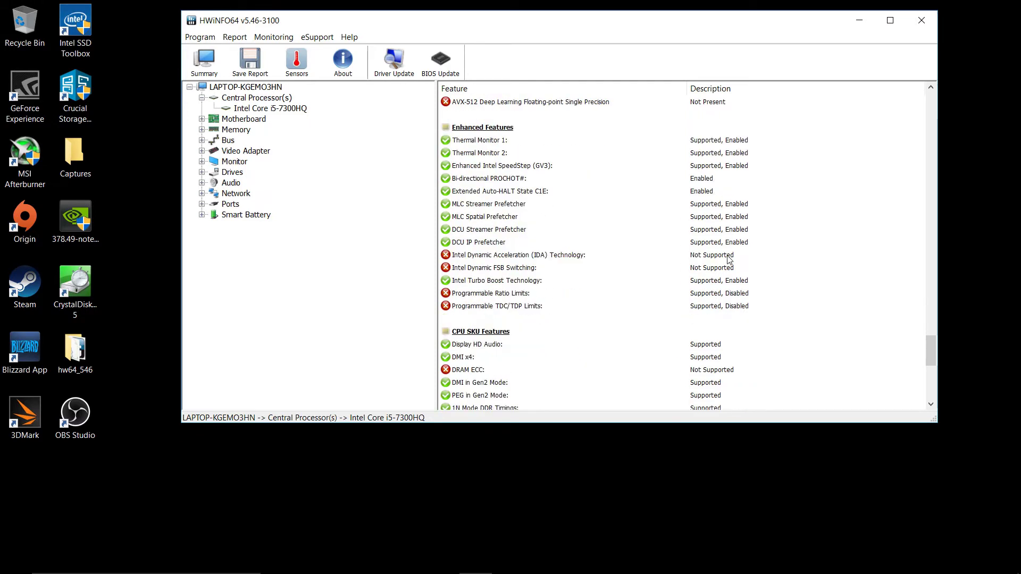
scroll(729, 259, up, 1)
scroll(730, 259, down, 1)
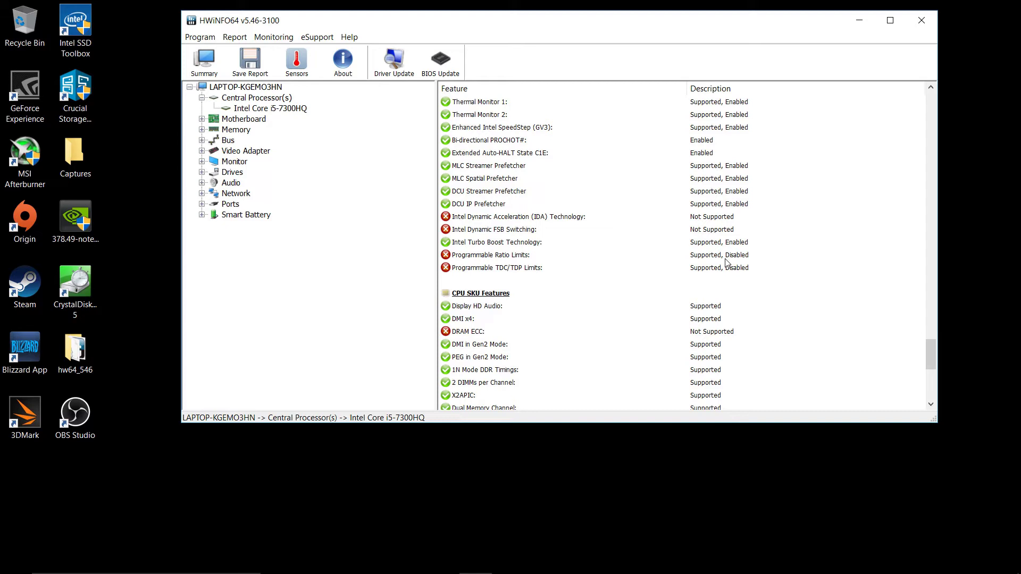
scroll(727, 262, down, 6)
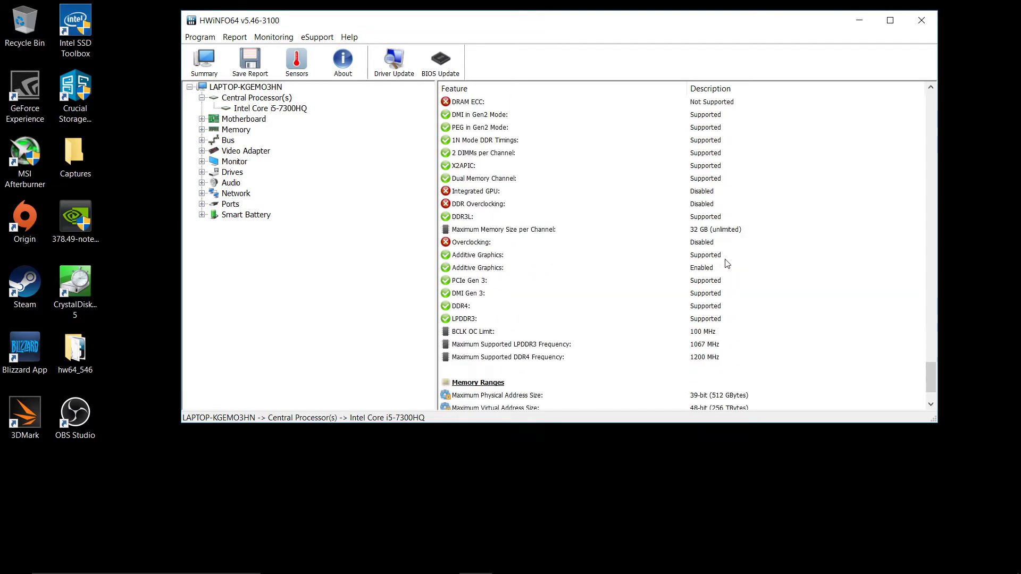
scroll(727, 264, down, 2)
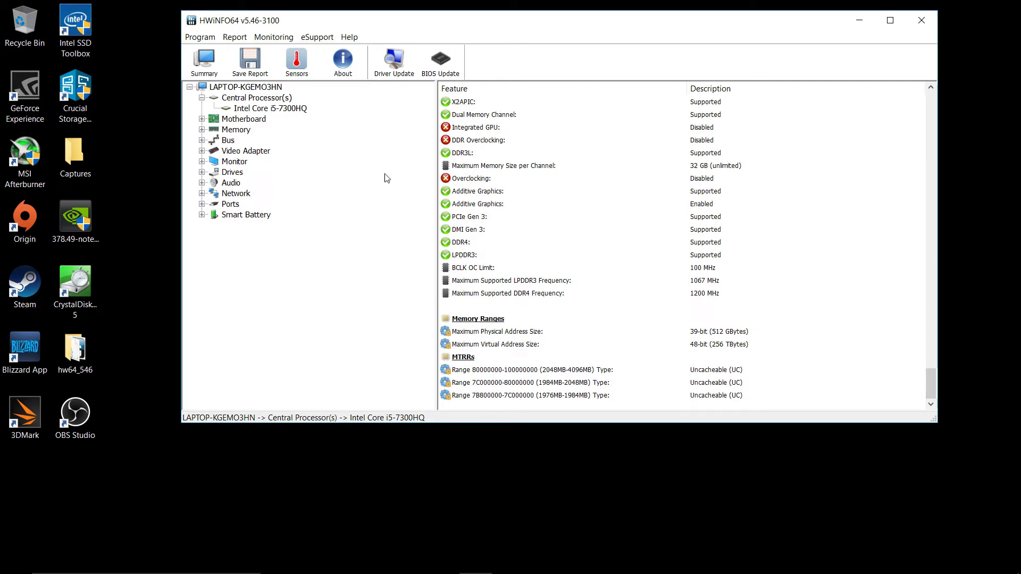
Expand Memory and check the 1196.5 MHz clock, 17-17-17-39 timings and dual-channel mode.
double_click(234, 131)
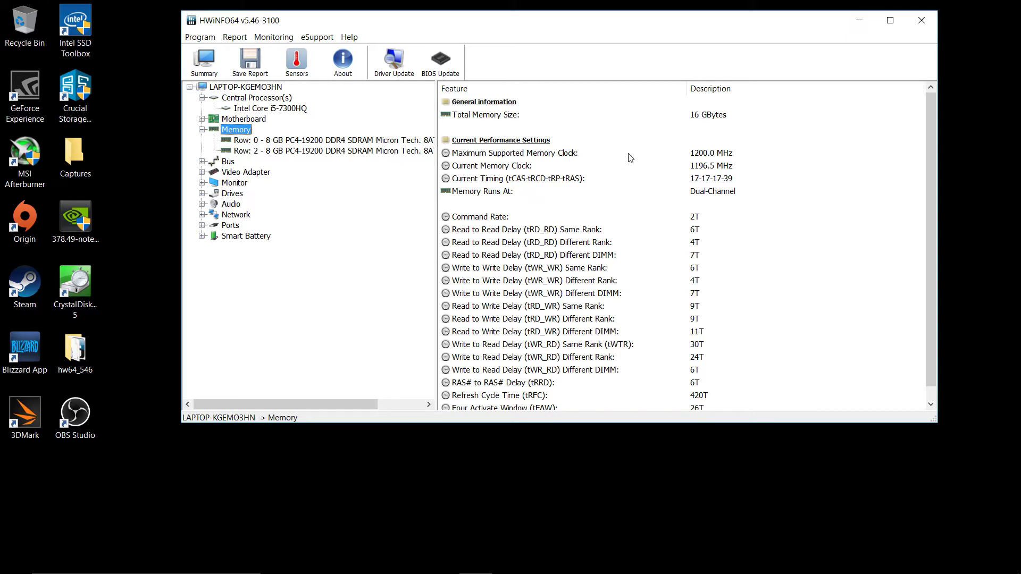
click(731, 152)
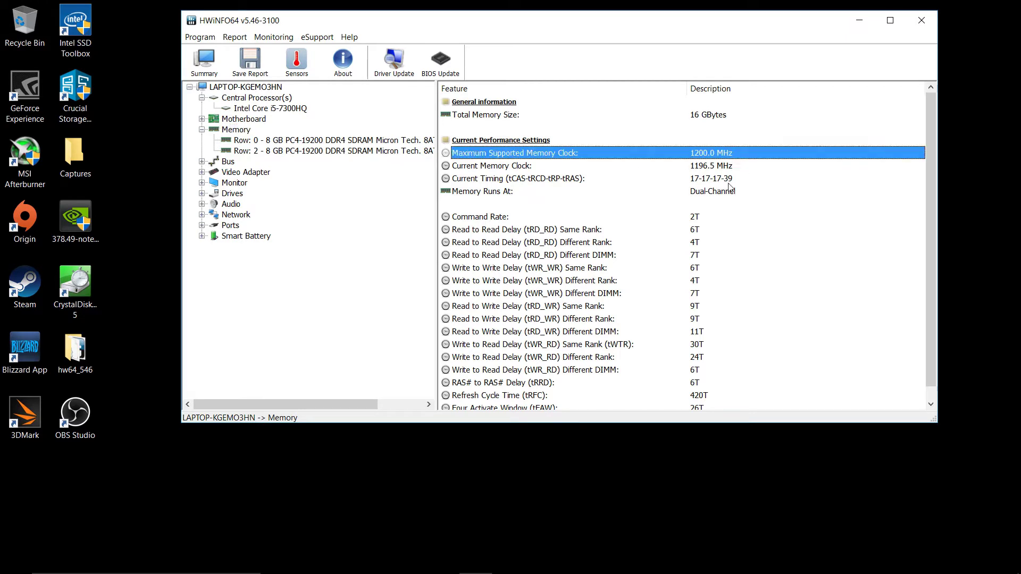
click(722, 167)
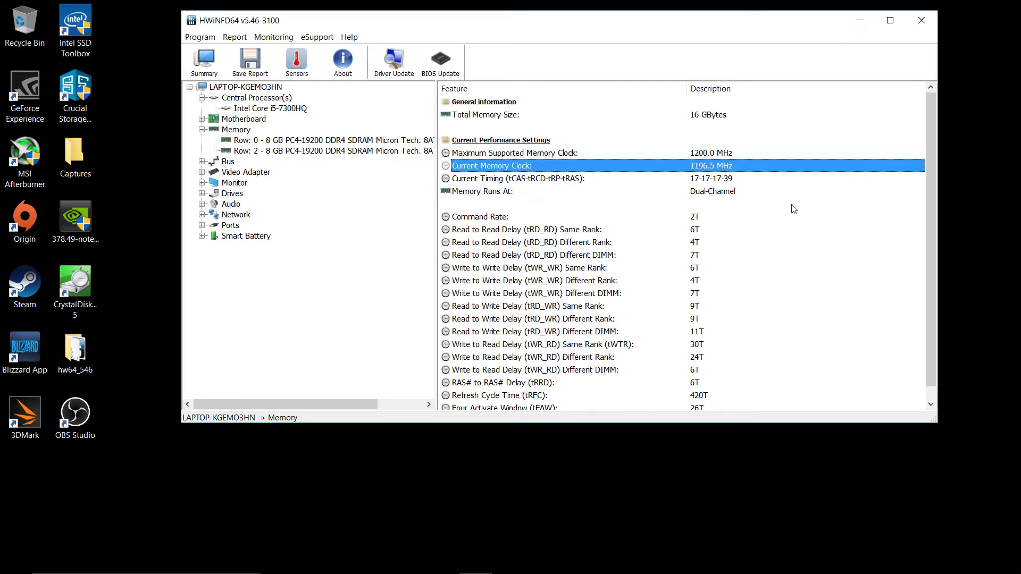
click(725, 196)
key(Up)
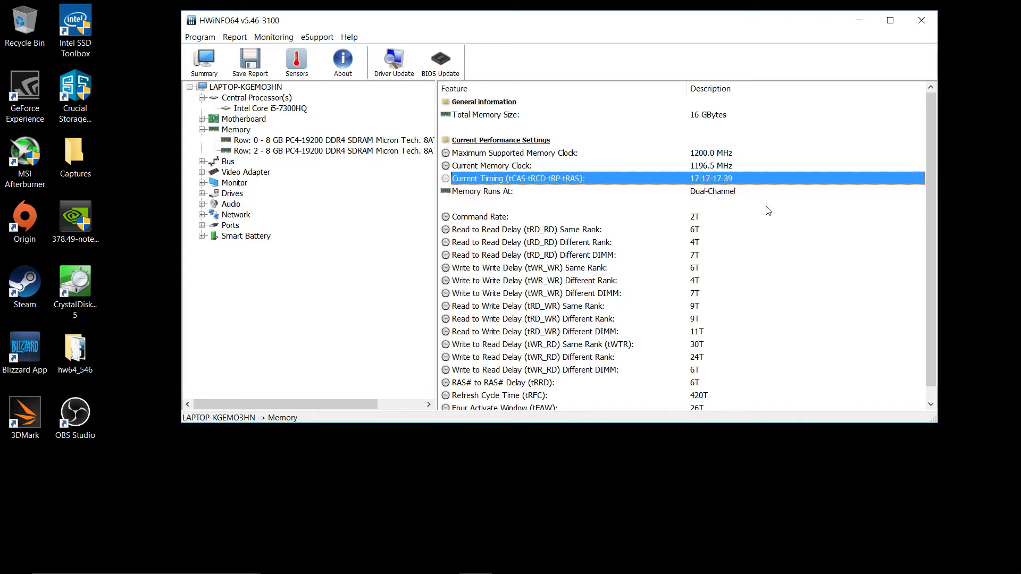
click(734, 193)
scroll(720, 228, down, 1)
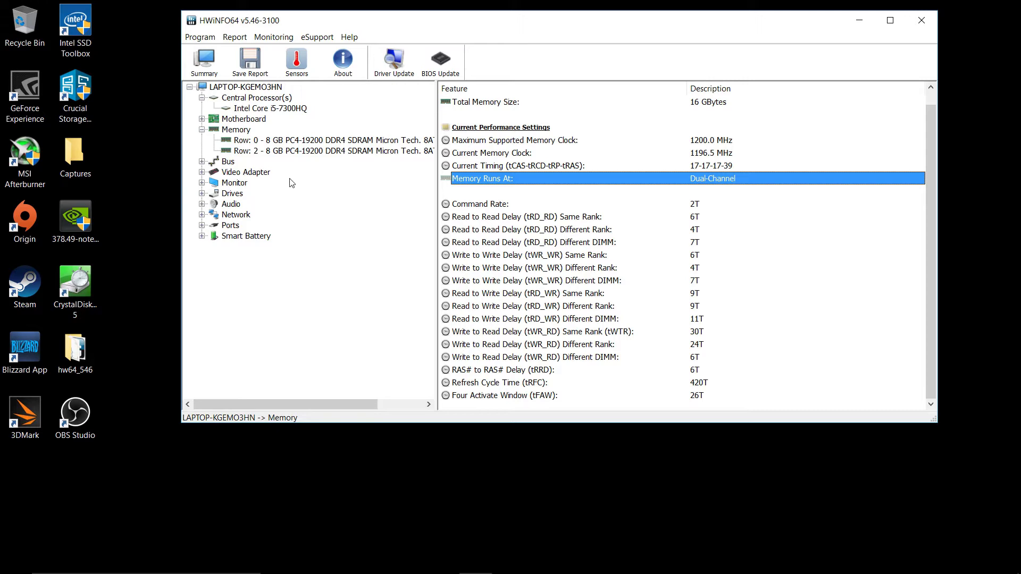
Expand Video Adapter, view Intel HD Graphics 630, then select the NVIDIA GP107 card.
double_click(248, 173)
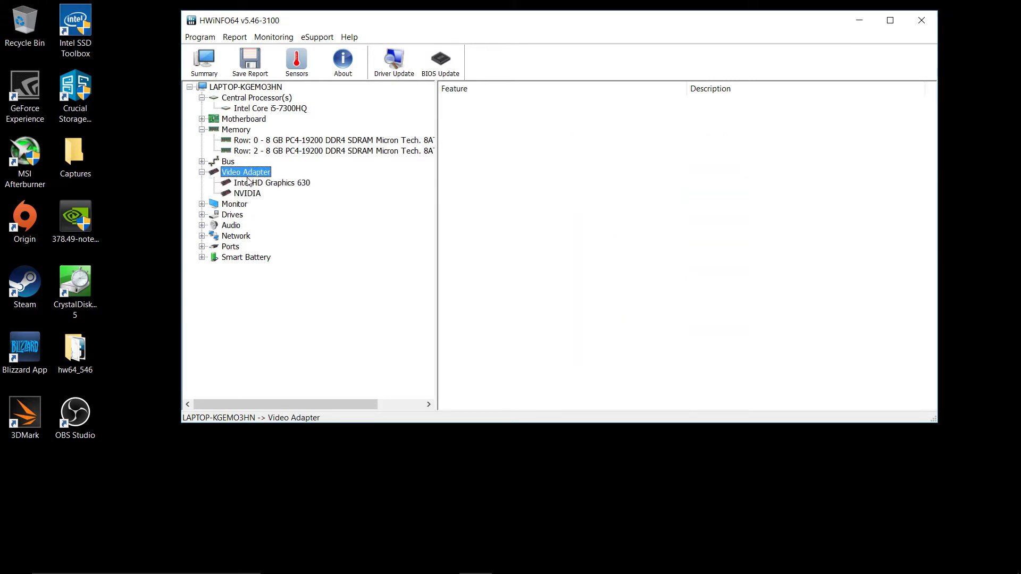
click(248, 183)
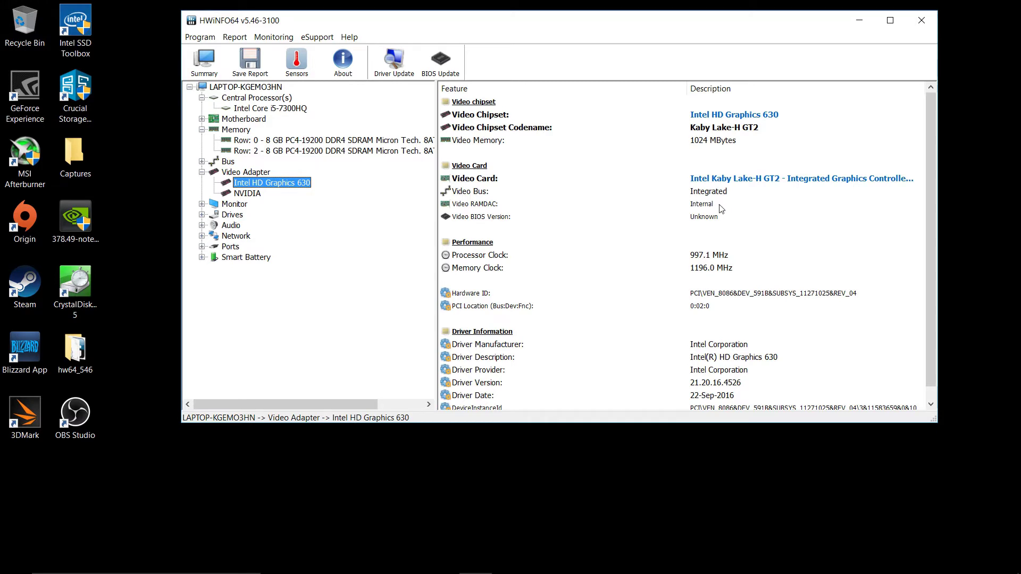
scroll(673, 237, down, 1)
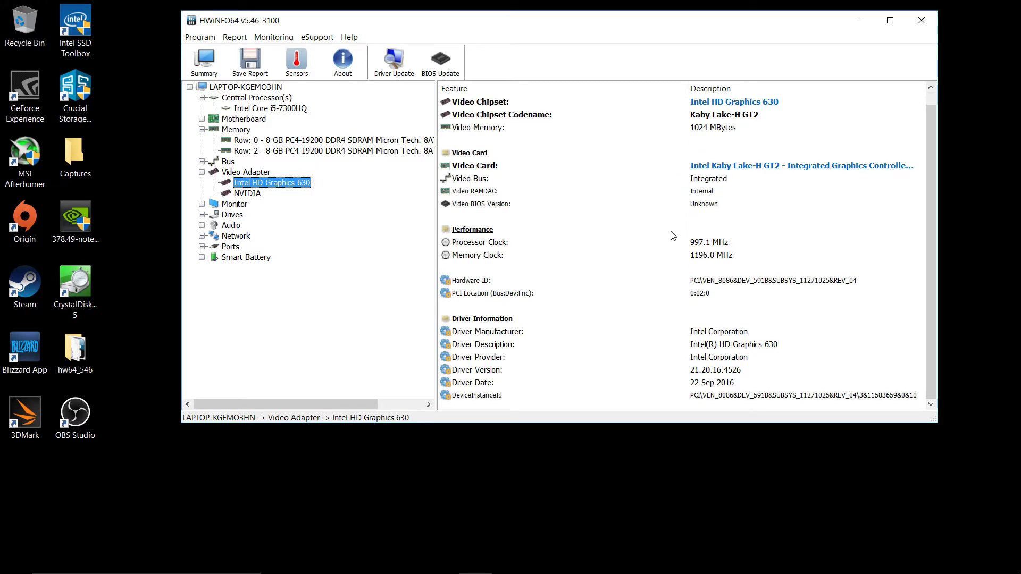
click(258, 195)
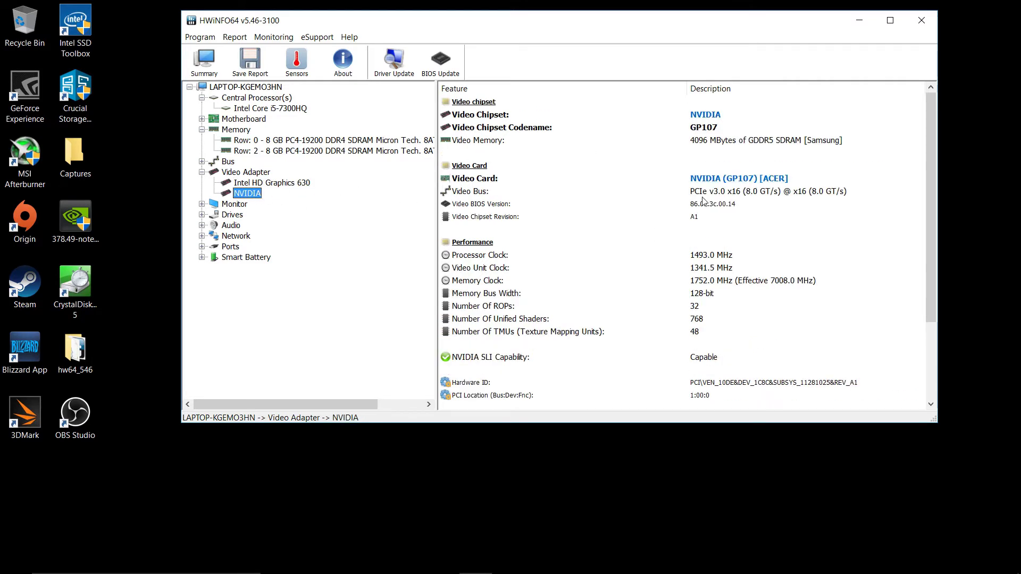
Highlight the GP107's 4096 MB memory, 128-bit bus, clocks, ROPs, 768 shaders and TMUs.
click(692, 142)
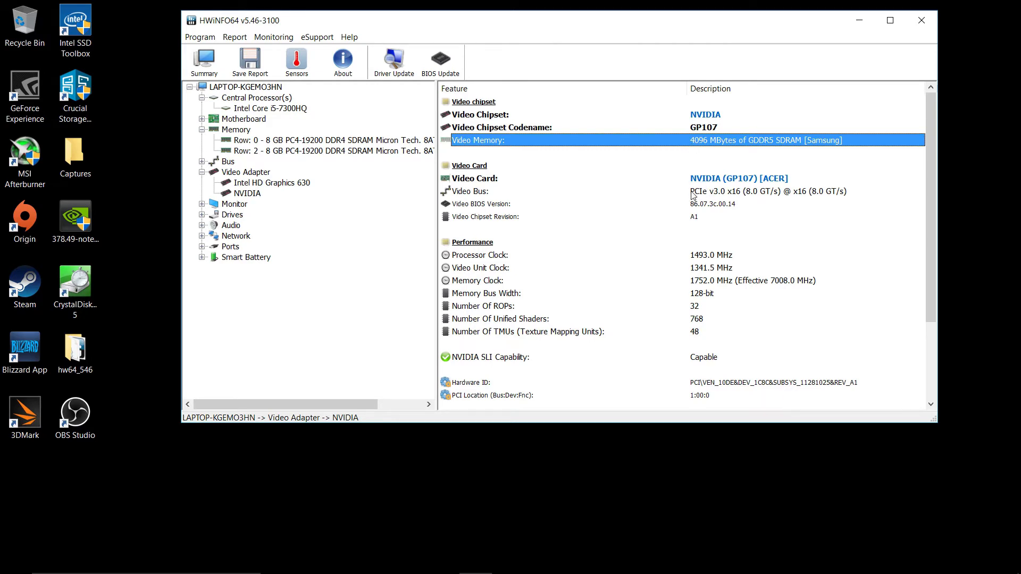
click(701, 296)
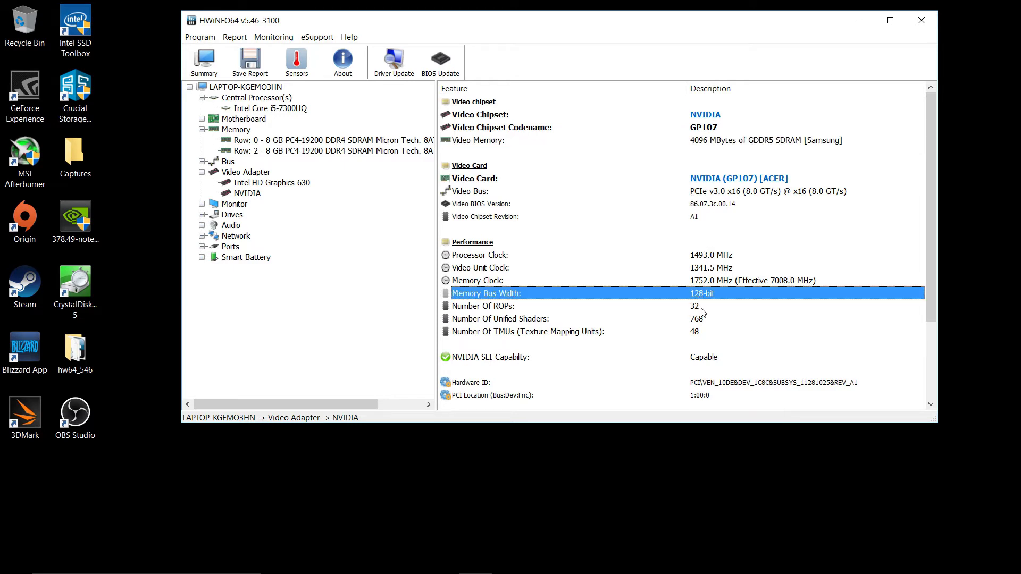
click(703, 256)
click(702, 268)
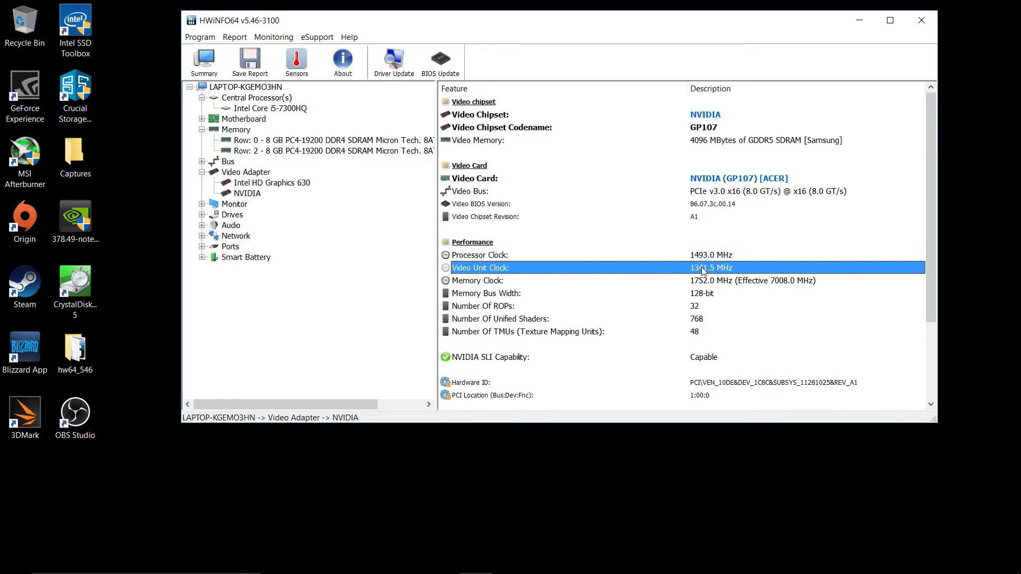
click(705, 281)
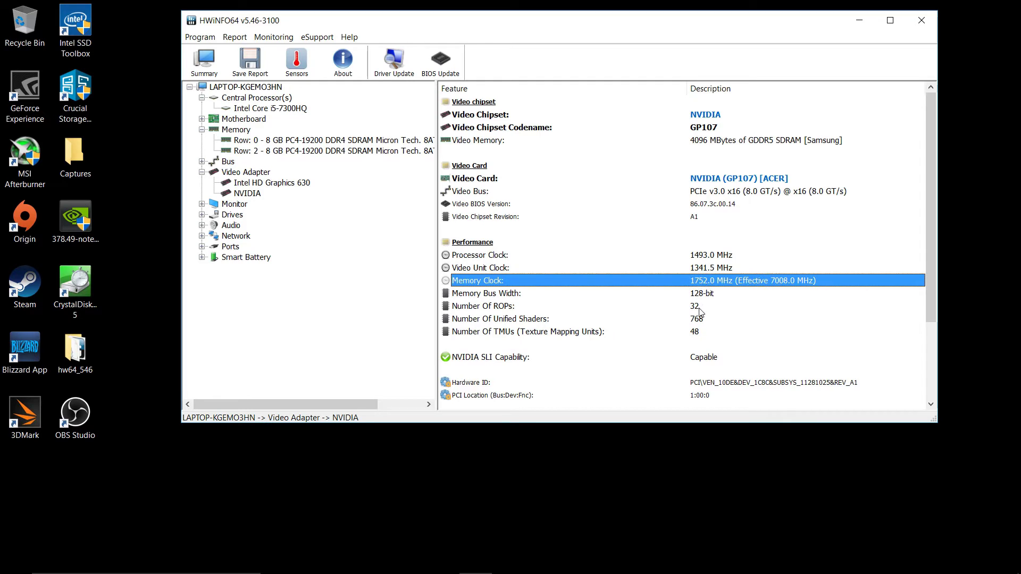
click(700, 309)
click(702, 318)
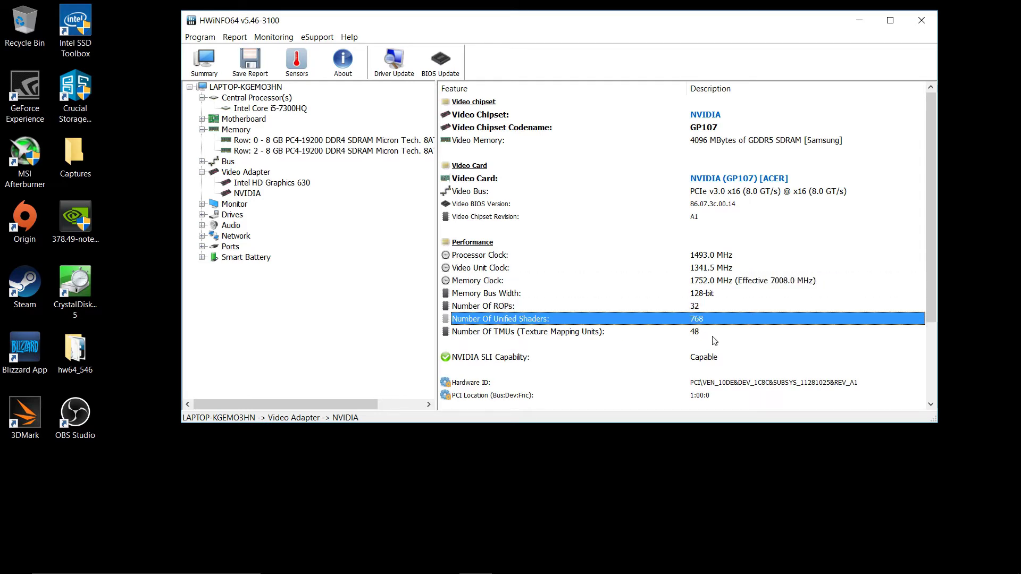
click(706, 334)
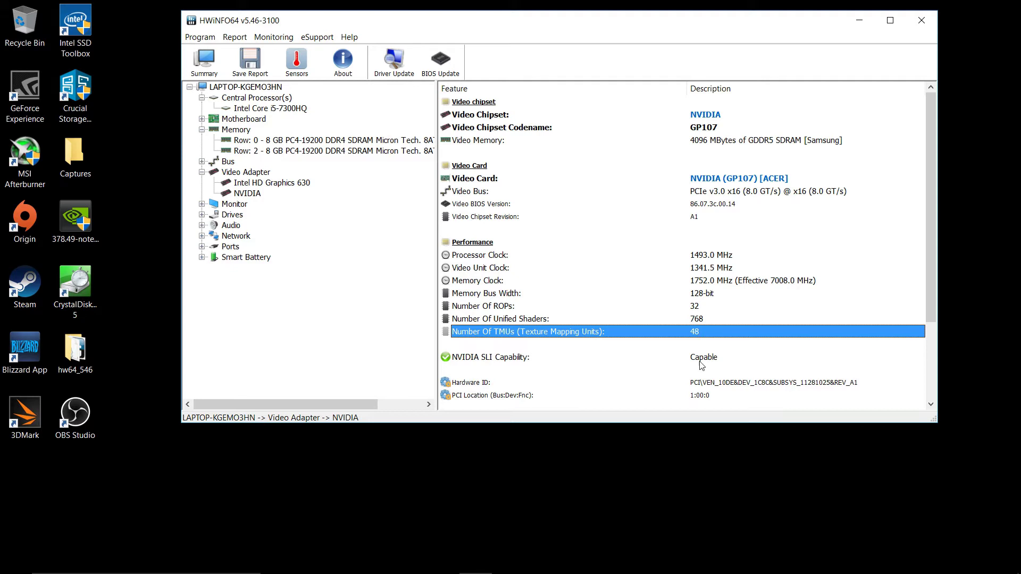
Check the GeForce GTX 1050 Ti driver description and NVIDIA driver version.
scroll(737, 355, down, 3)
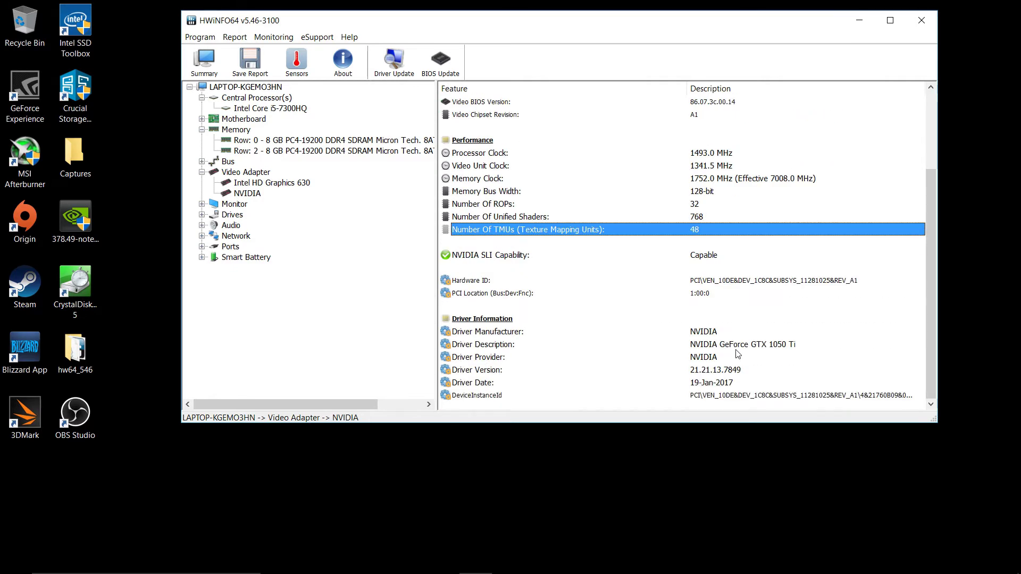
click(696, 347)
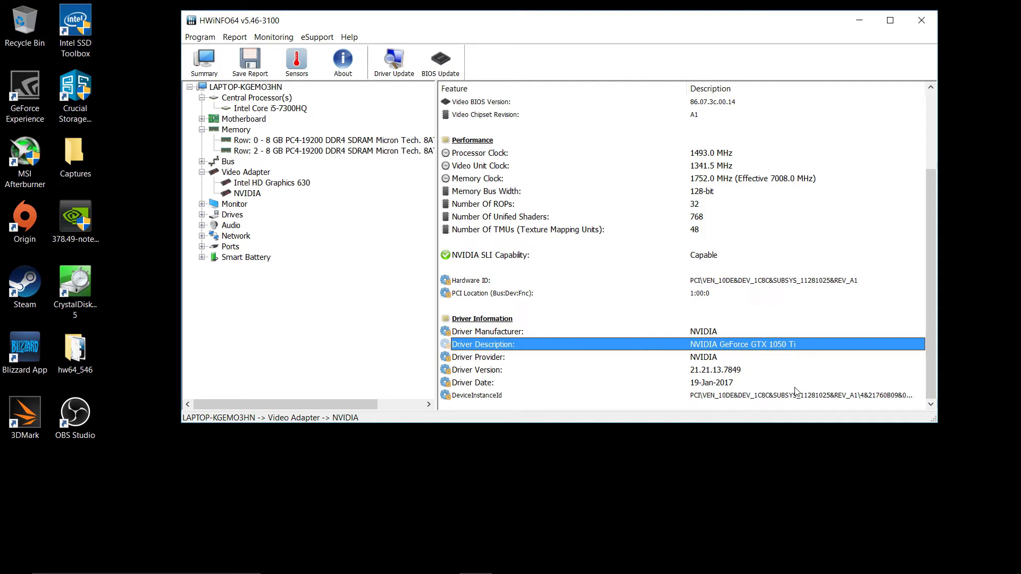
click(713, 374)
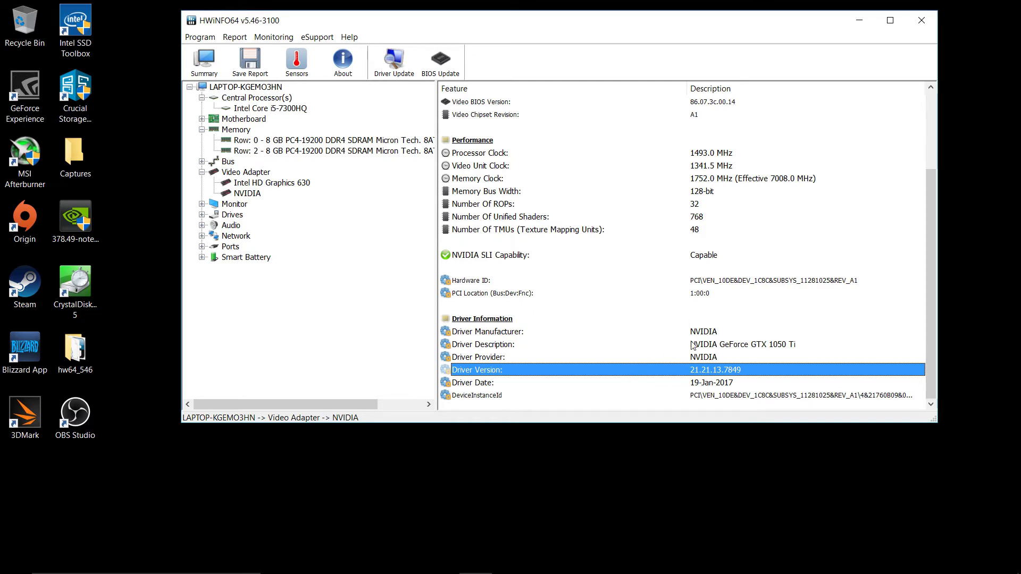
Expand Network and show the Intel Dual Band Wireless-AC 7265 adapter's details.
click(75, 223)
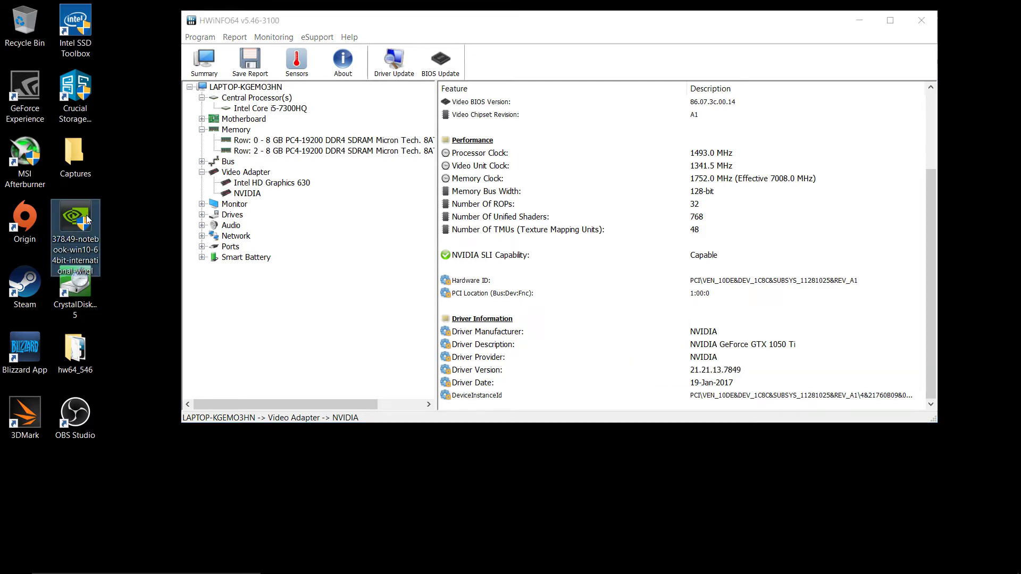
double_click(237, 237)
click(240, 247)
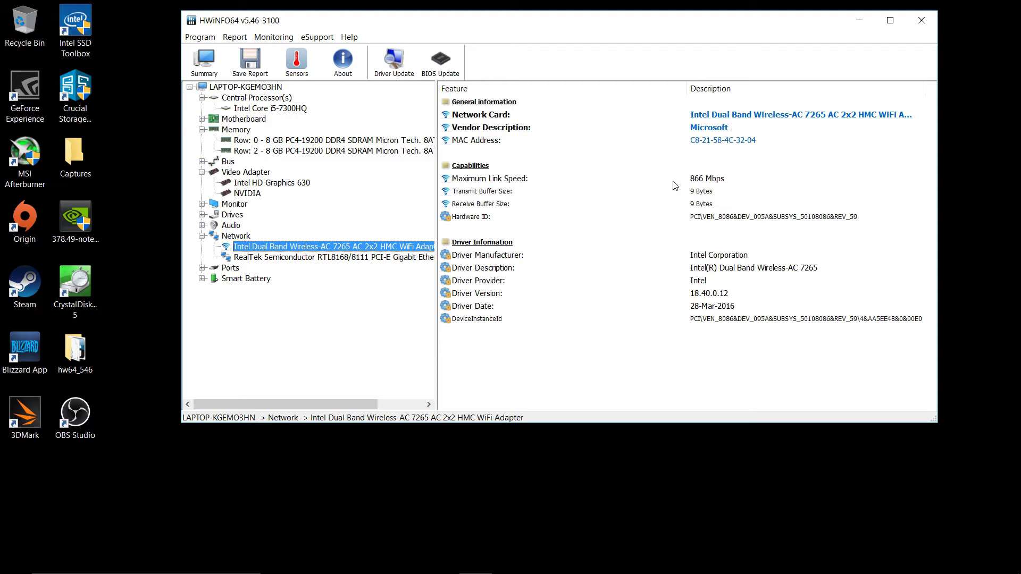
Note the 866 Mbps link speed, check Battery #0's current capacity, then close HWiNFO64.
click(700, 180)
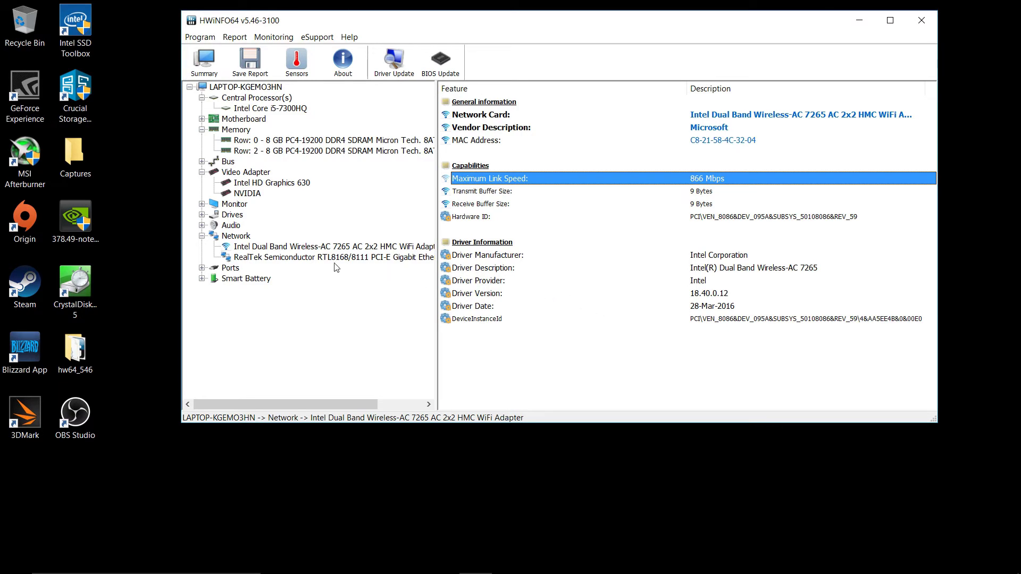
double_click(250, 280)
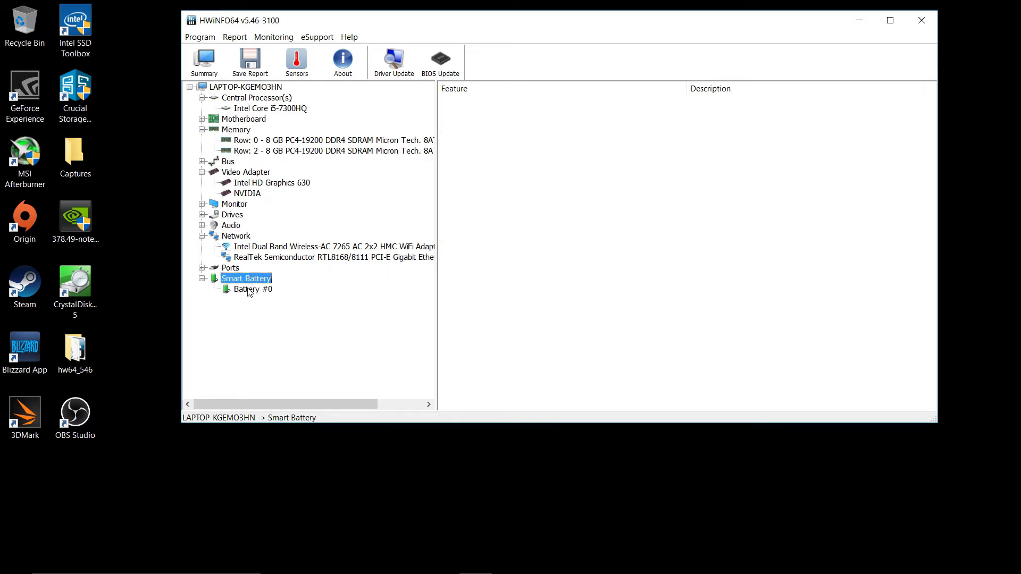
click(249, 290)
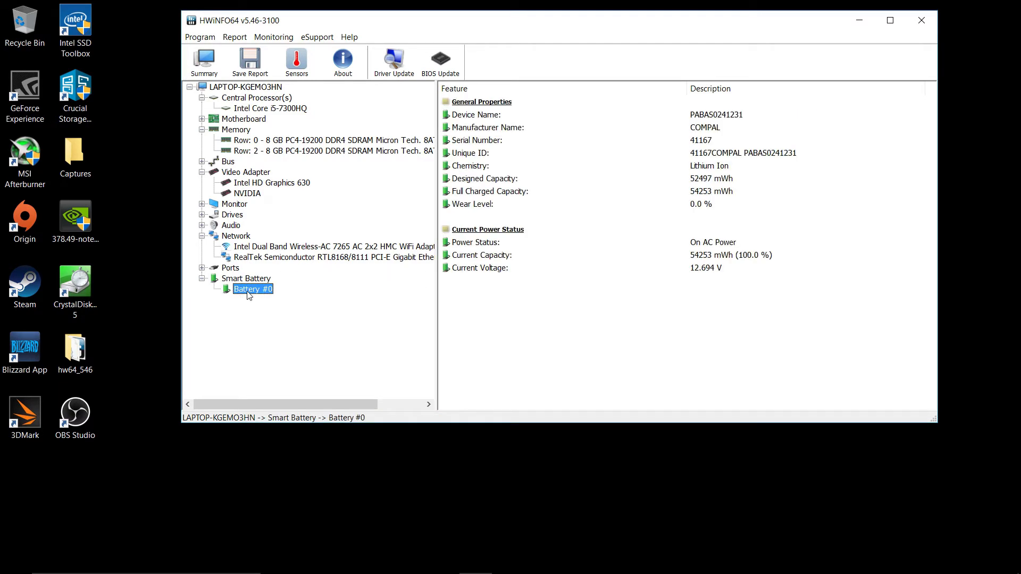
click(691, 256)
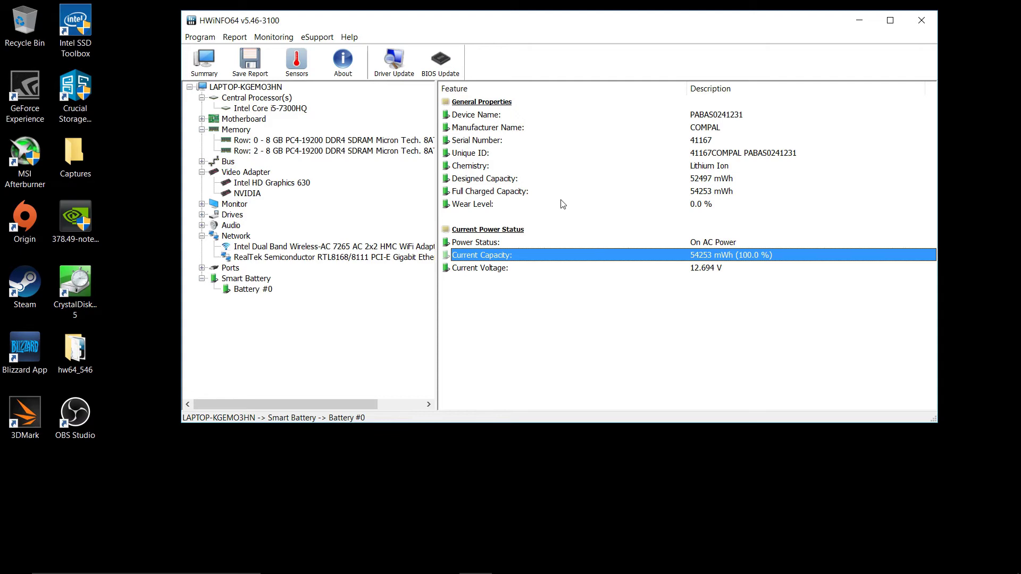
click(921, 20)
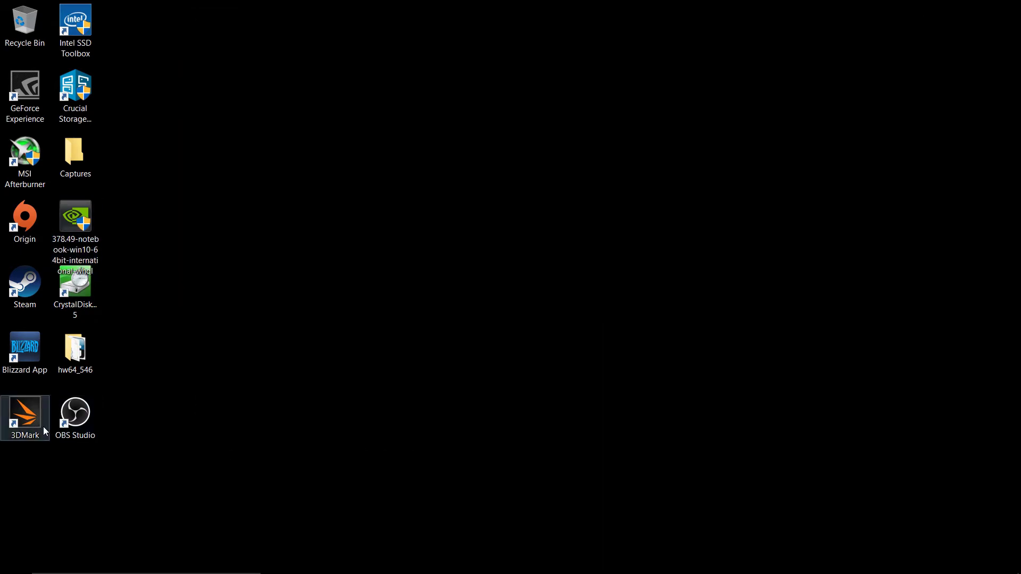
Launch CrystalDiskMark 5, set the test count to 1 and run All tests on C:.
click(77, 293)
double_click(75, 292)
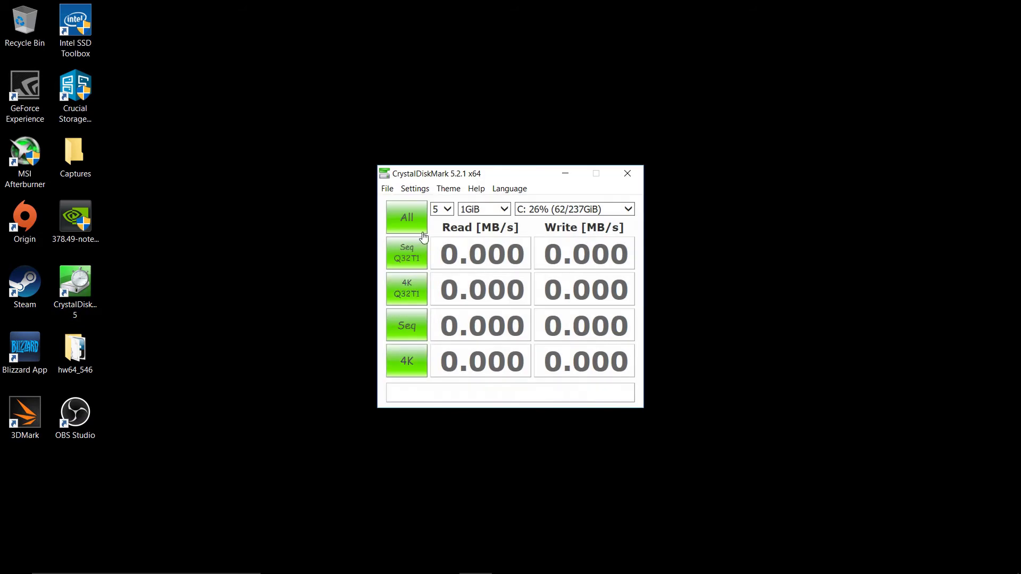
click(446, 209)
click(439, 164)
click(413, 226)
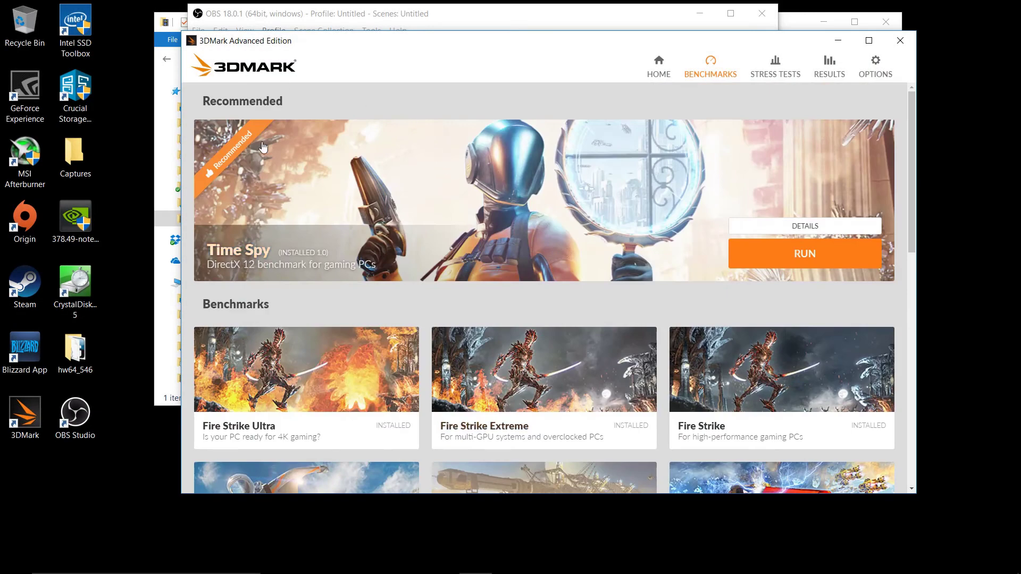
Run 3DMark Sky Diver, scoring 14 982 (graphics 25 386, physics 5 282, combined 11 358).
scroll(405, 287, down, 3)
scroll(405, 287, down, 2)
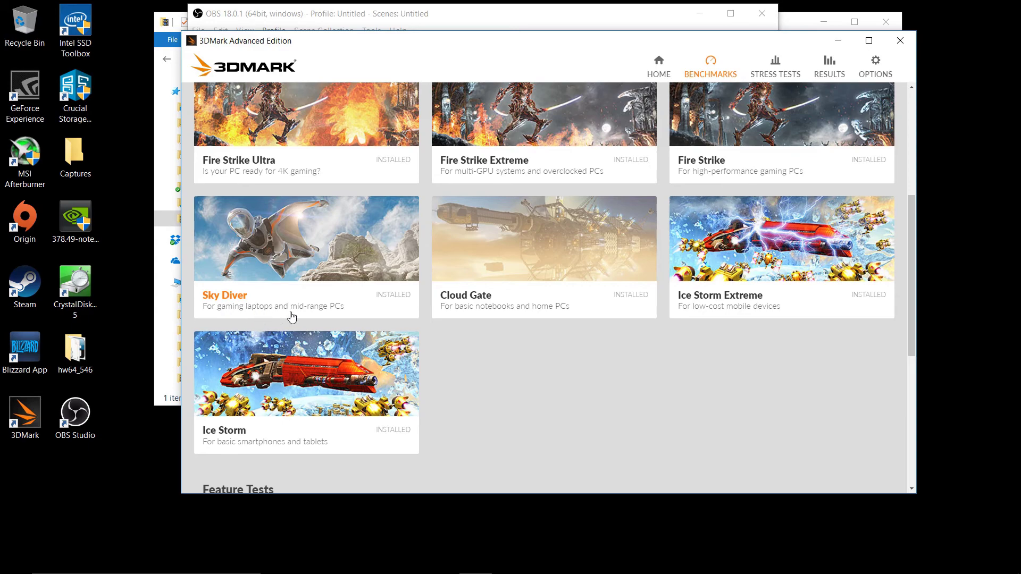
click(271, 294)
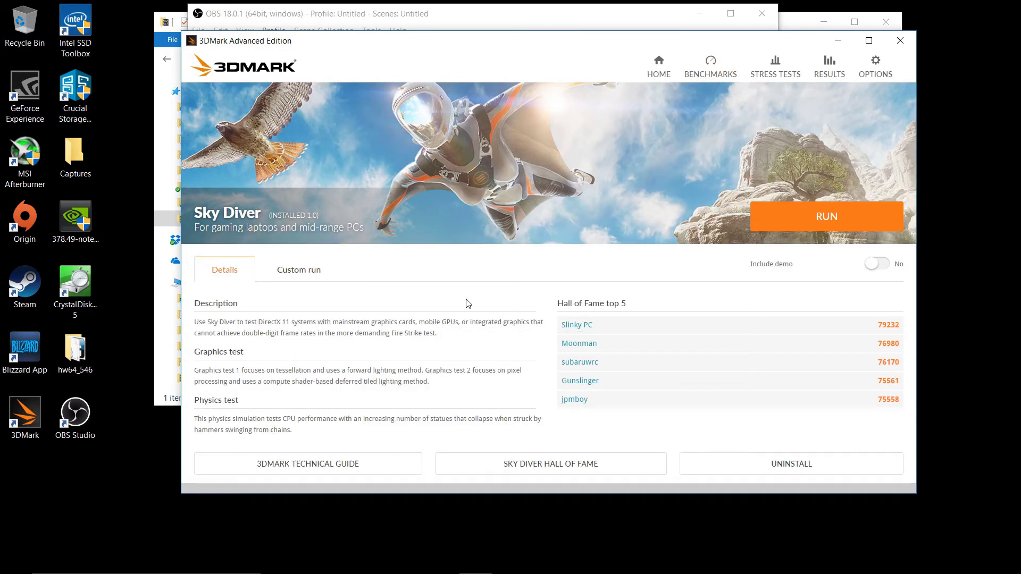
click(827, 216)
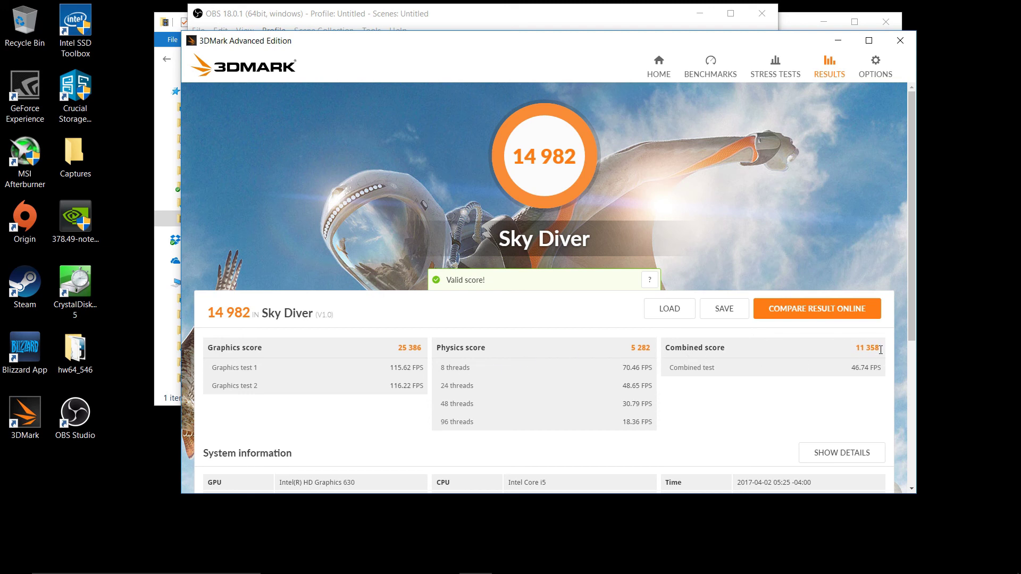
scroll(764, 368, down, 3)
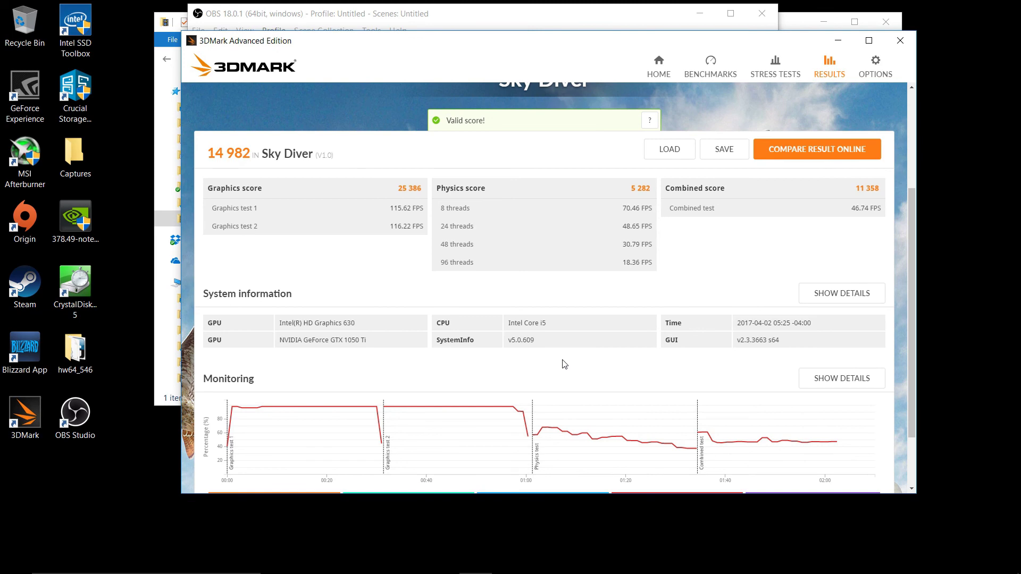
scroll(565, 364, up, 3)
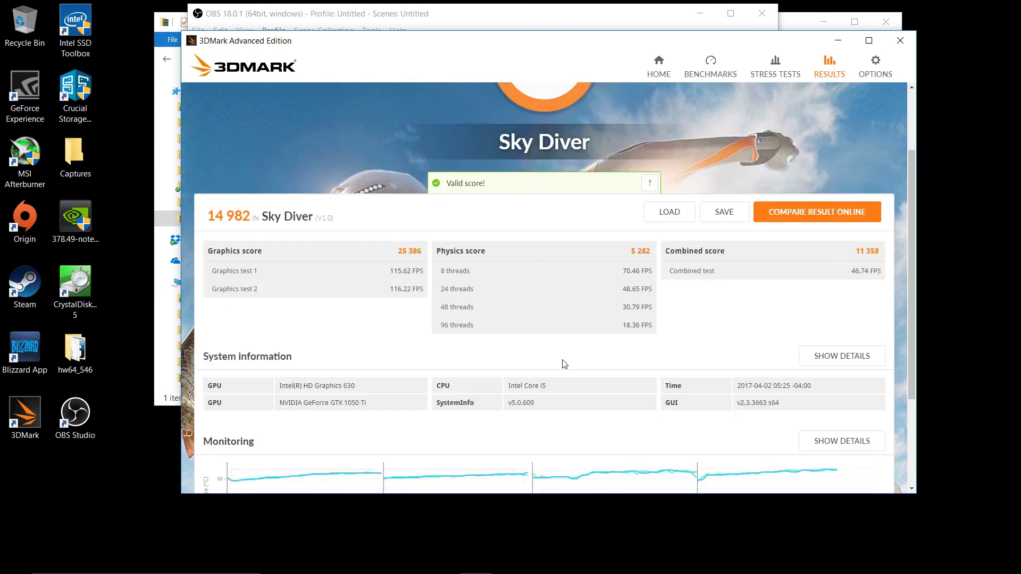